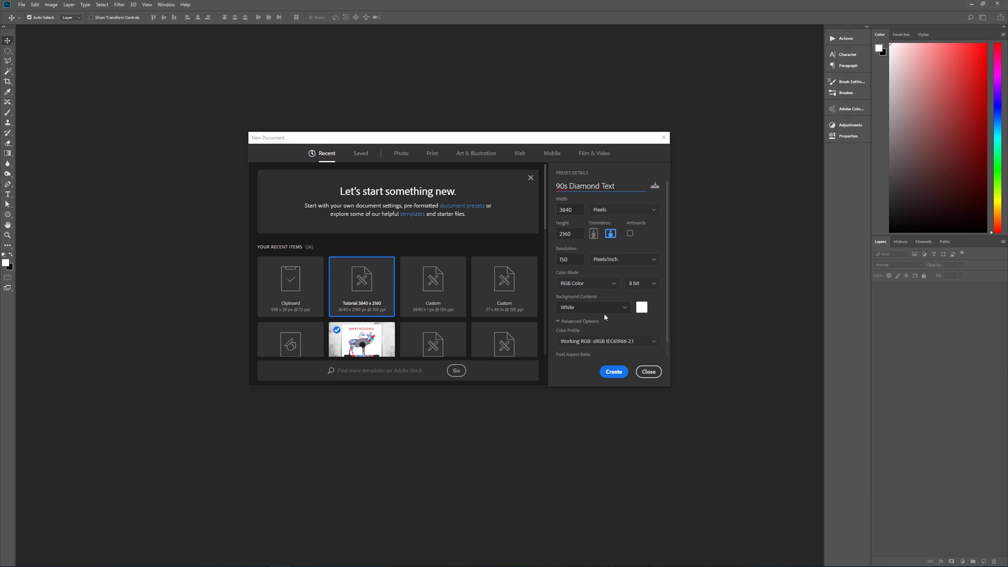
# Step: Create the "90s Diamond Text" document at 3840 x 2160 pixels, 150 pixels/inch, RGB Color, with a white background
pyautogui.scroll(-2, 616, 317)
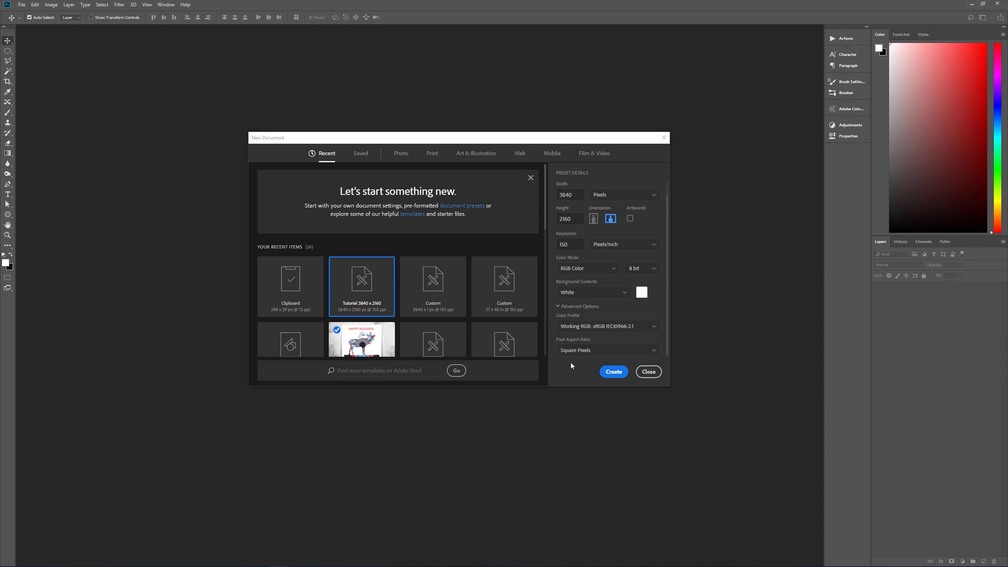
pyautogui.click(607, 372)
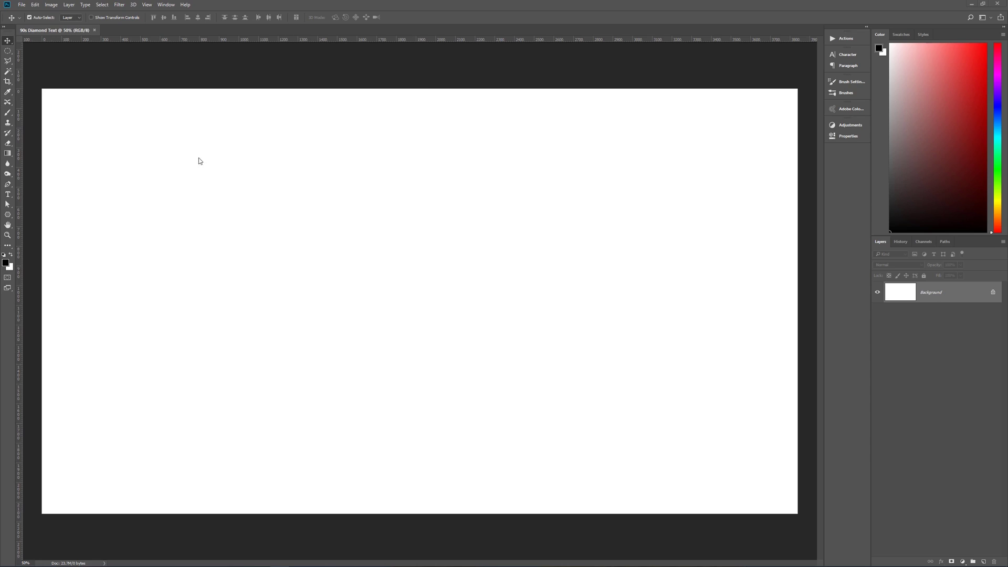
# Step: Place the Money image in the document and scale it proportionally from its centre until it covers the whole canvas
pyautogui.moveTo(198, 161); pyautogui.dragTo(499, 223)
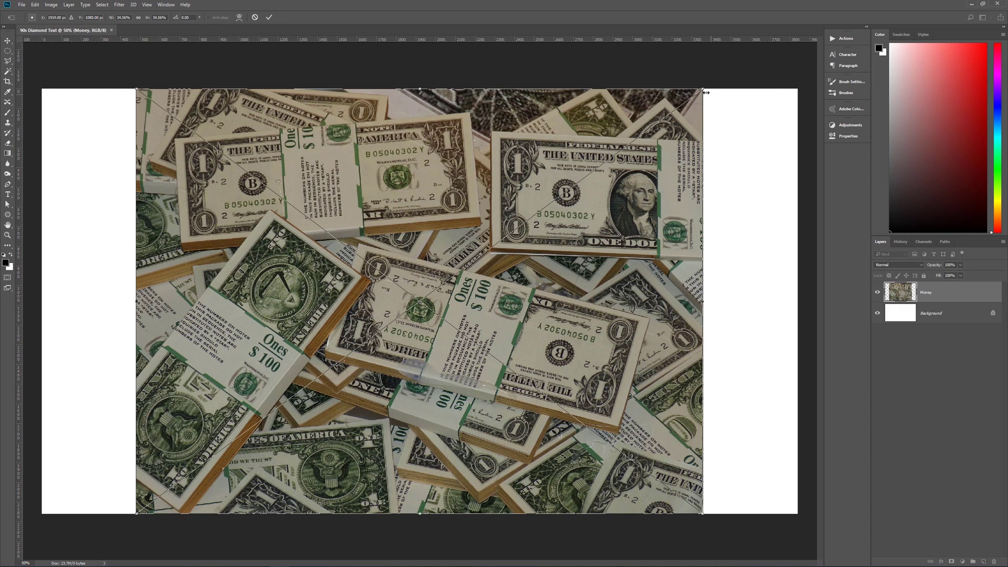
pyautogui.moveTo(706, 93); pyautogui.dragTo(830, 94)
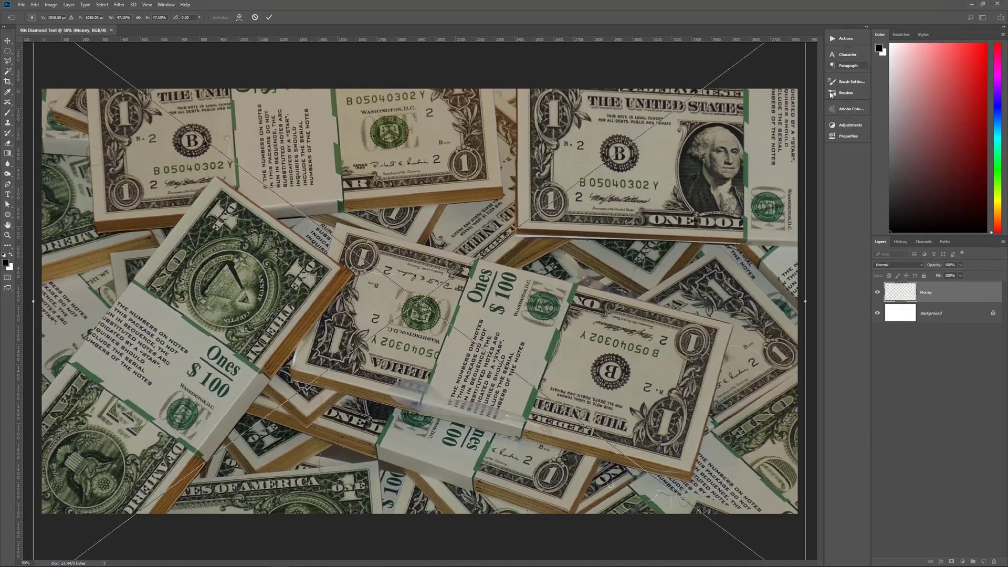
pyautogui.press('Return')
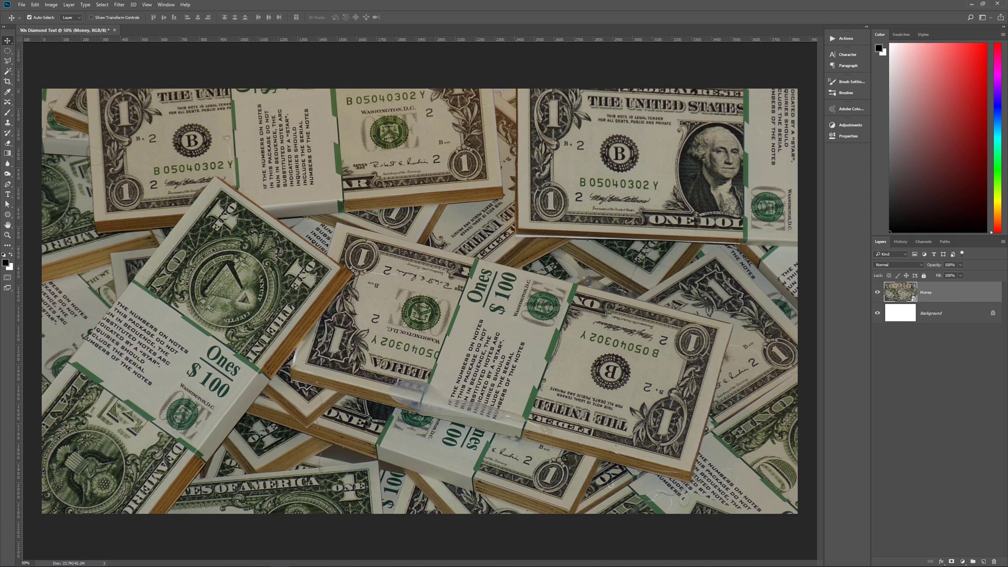
# Step: Add a Curves adjustment layer above the Money layer and lower the curve's white point to darken the image strongly
pyautogui.click(962, 561)
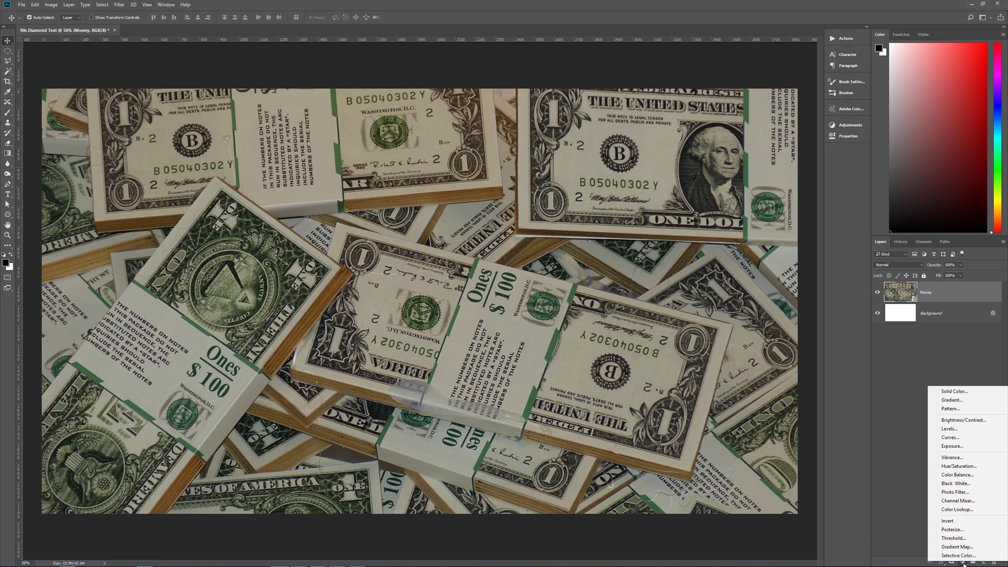
pyautogui.click(950, 437)
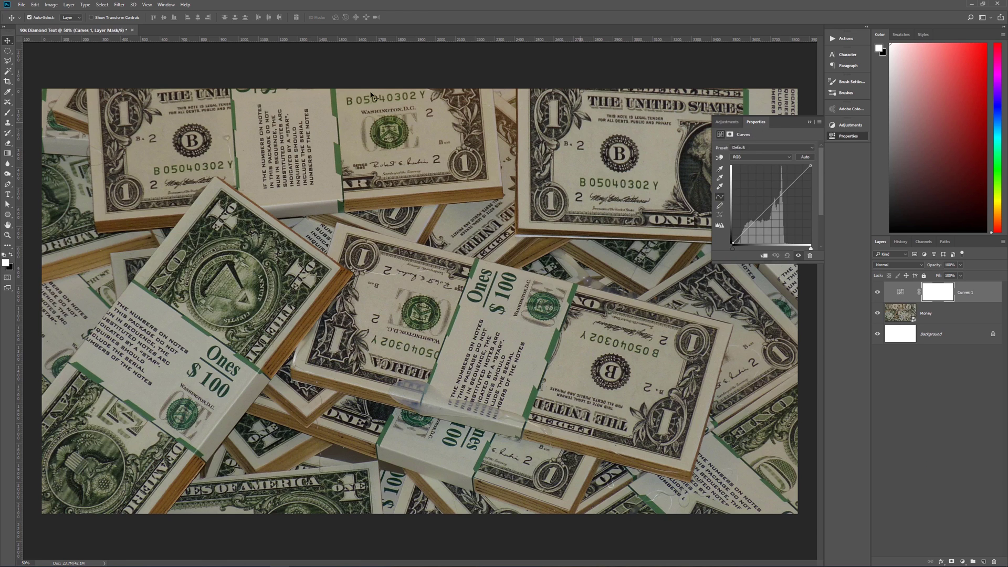
pyautogui.click(172, 5)
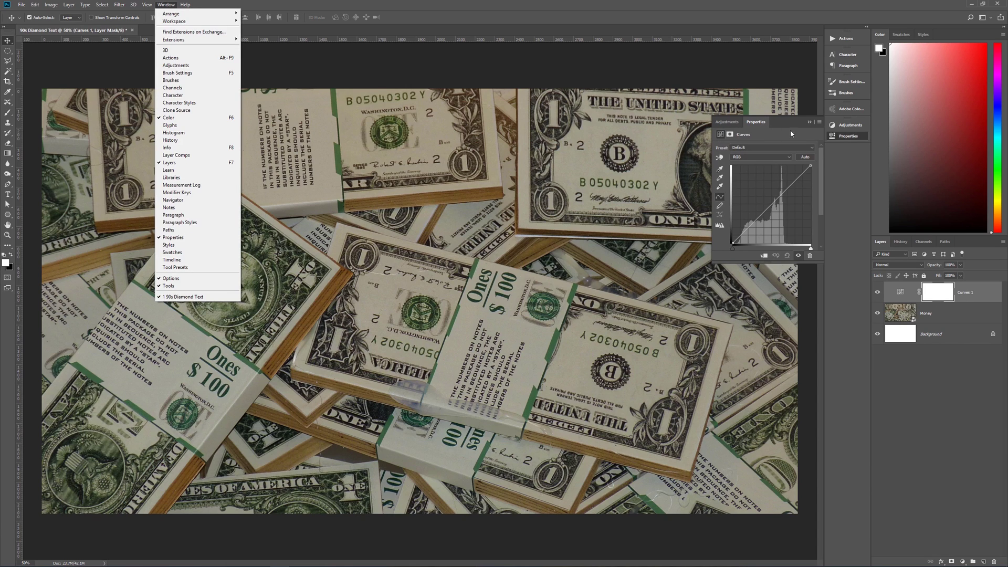
pyautogui.click(838, 161)
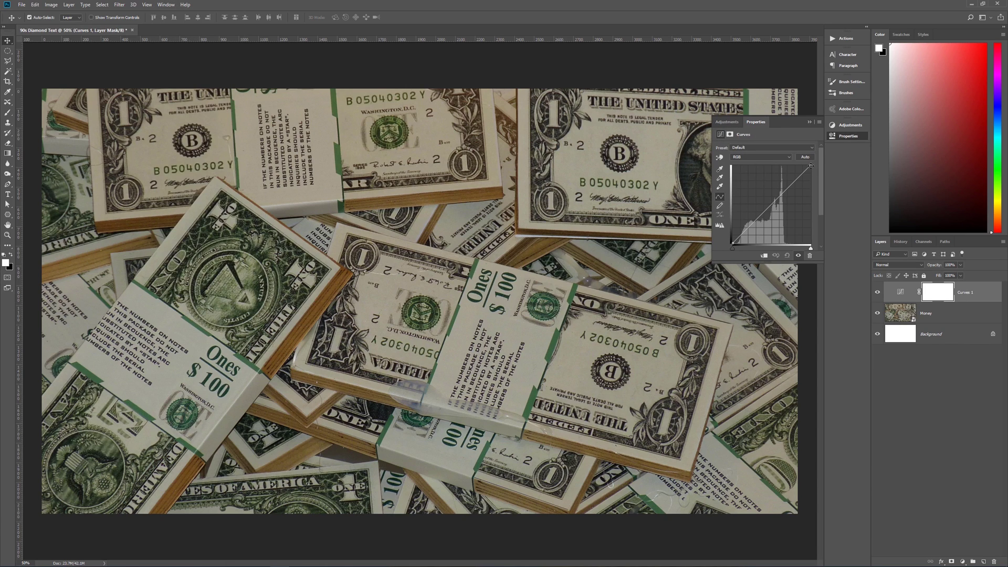
pyautogui.moveTo(811, 165); pyautogui.dragTo(810, 228)
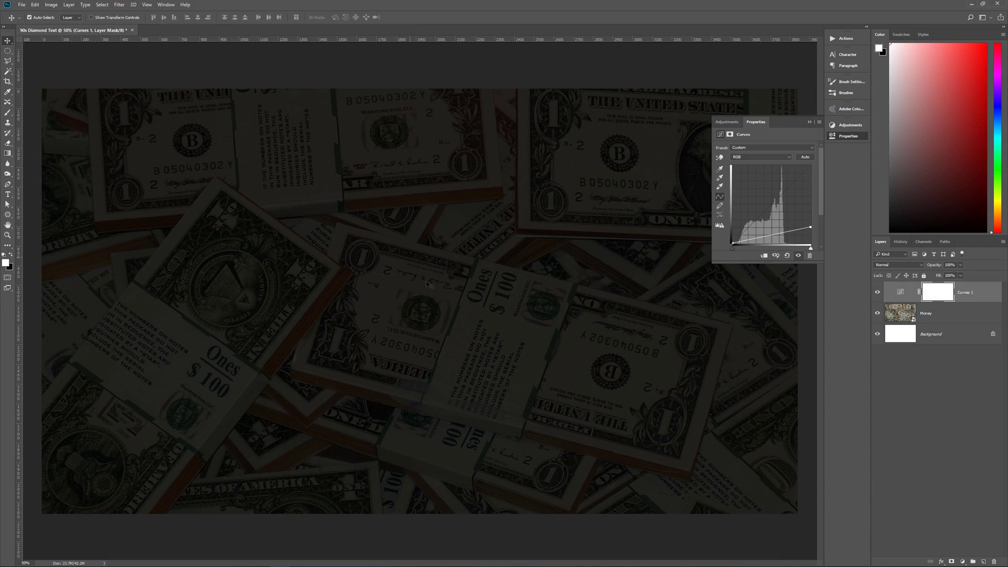
# Step: Increase the feather of the Curves adjustment's layer mask for a soft edge
pyautogui.click(730, 135)
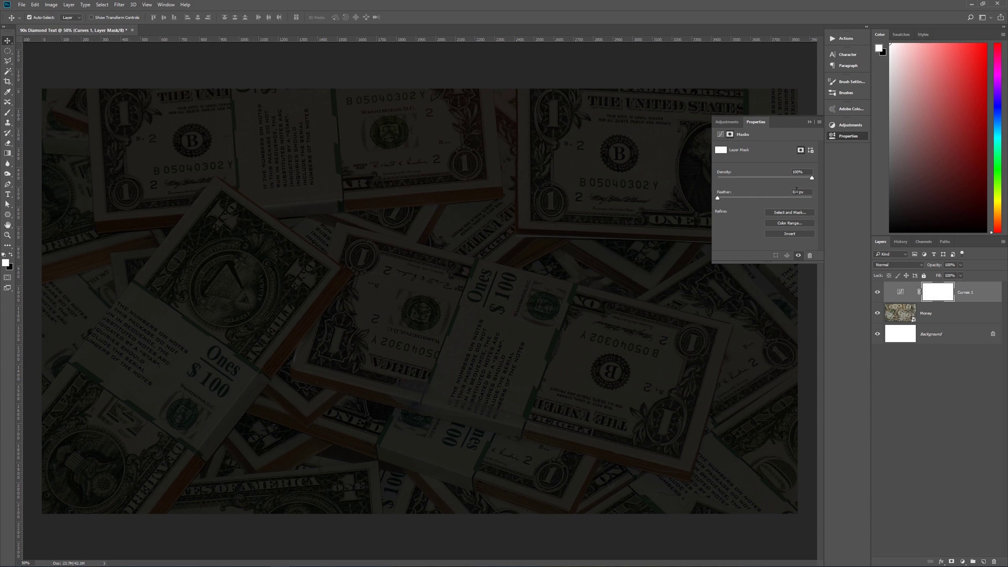
pyautogui.moveTo(776, 194); pyautogui.dragTo(791, 202)
pyautogui.click(811, 122)
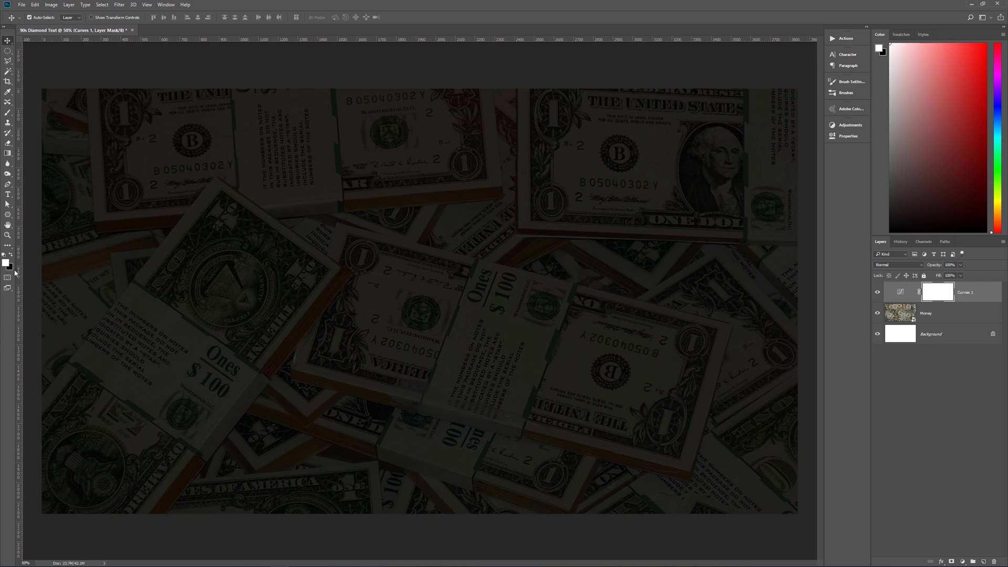
# Step: Select a wide ellipse centred on the canvas, fill it with black on the Curves mask, and deselect
pyautogui.click(7, 52)
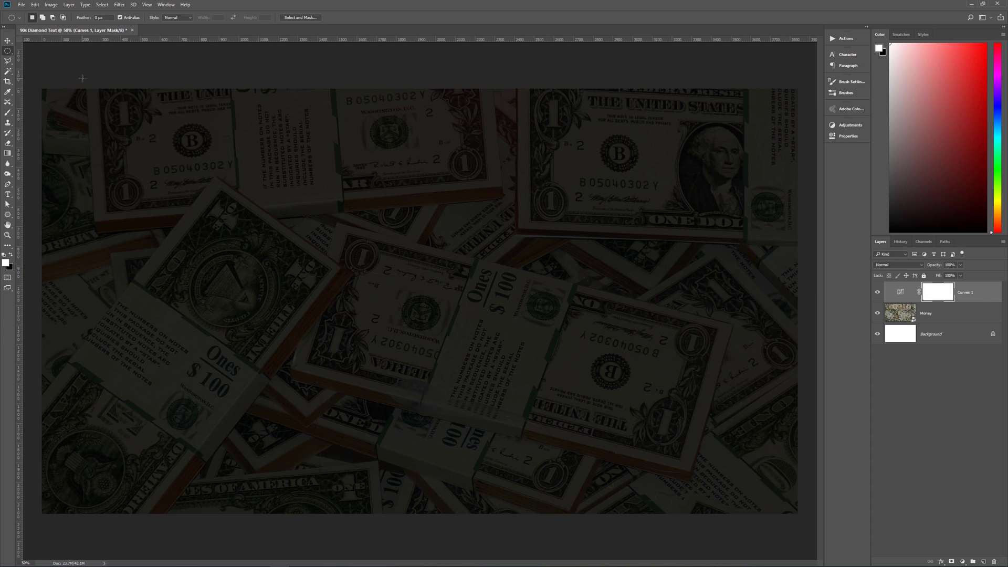
pyautogui.rightClick(6, 53)
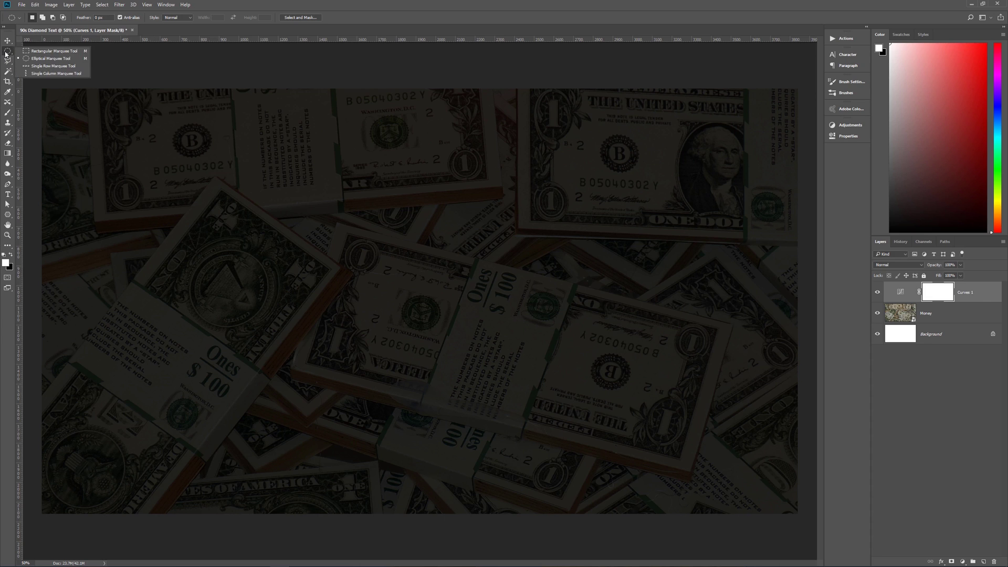
pyautogui.click(48, 59)
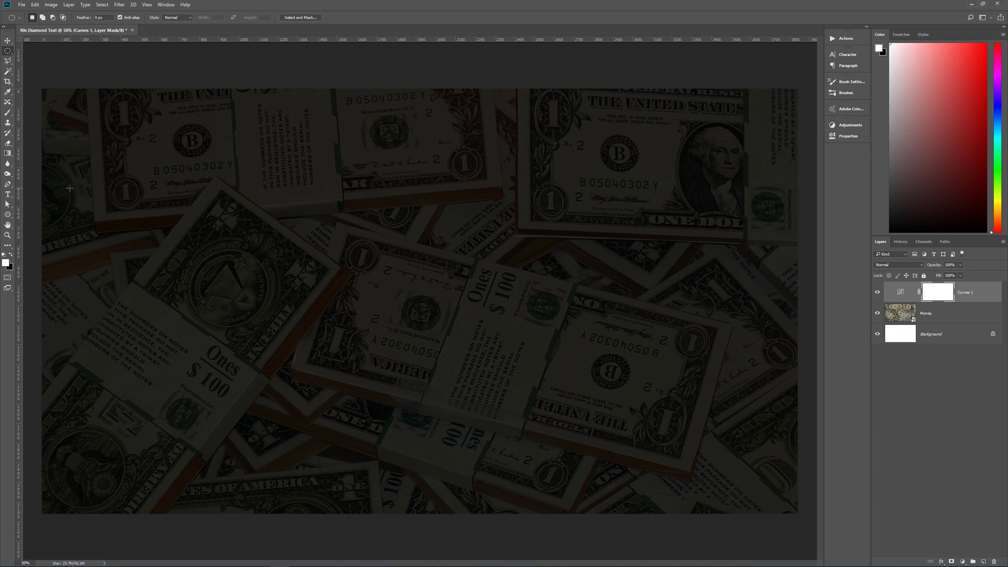
pyautogui.moveTo(70, 189); pyautogui.dragTo(772, 395)
pyautogui.click(772, 396)
pyautogui.moveTo(539, 263); pyautogui.dragTo(539, 272)
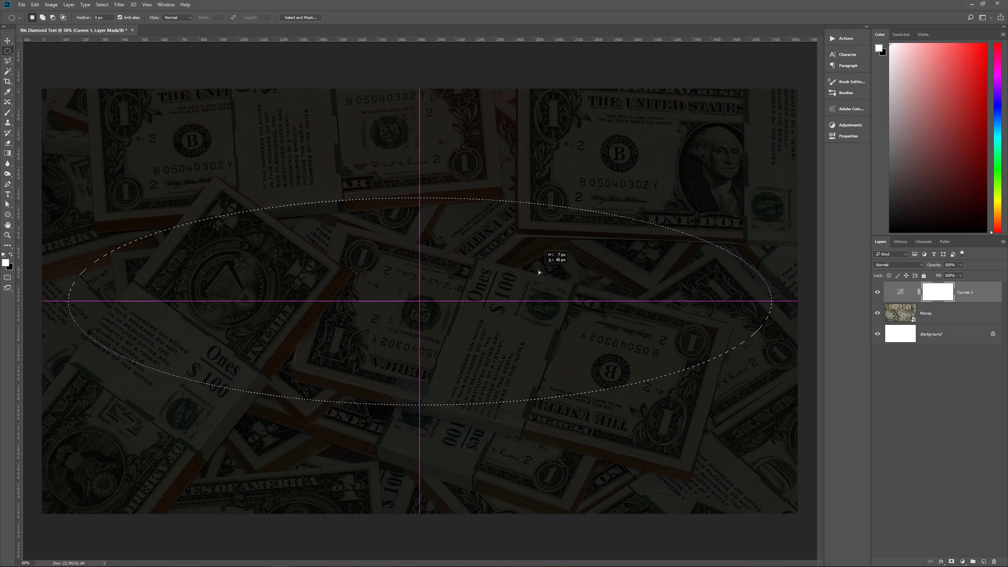
pyautogui.moveTo(539, 272); pyautogui.dragTo(539, 271)
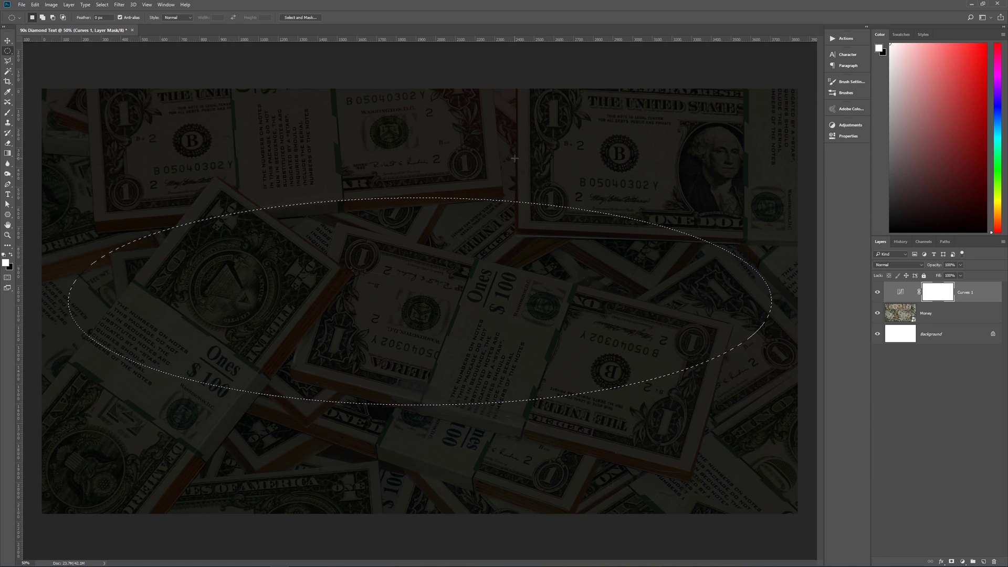
pyautogui.hotkey('ctrl', 'BackSpace')
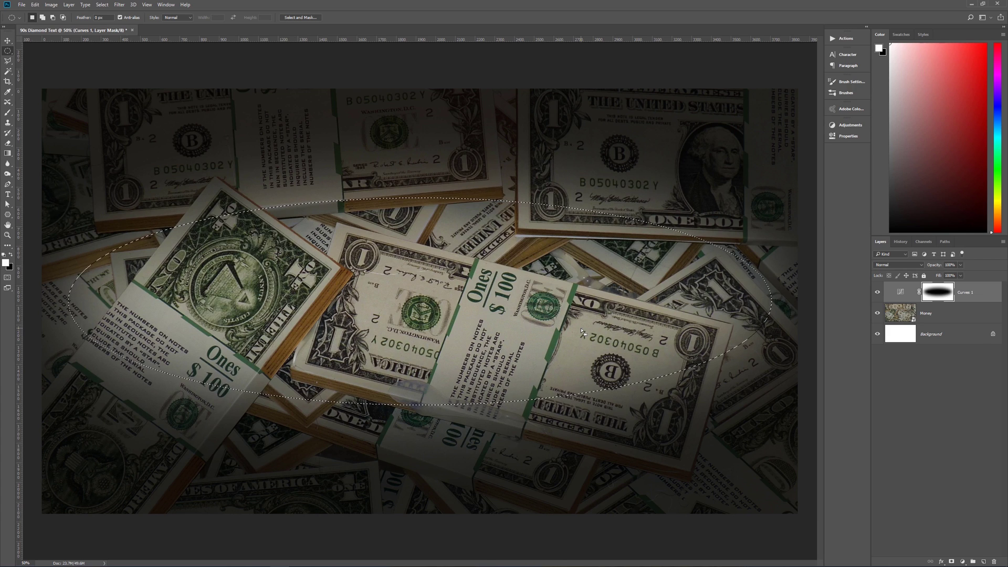
pyautogui.hotkey('ctrl', 'd')
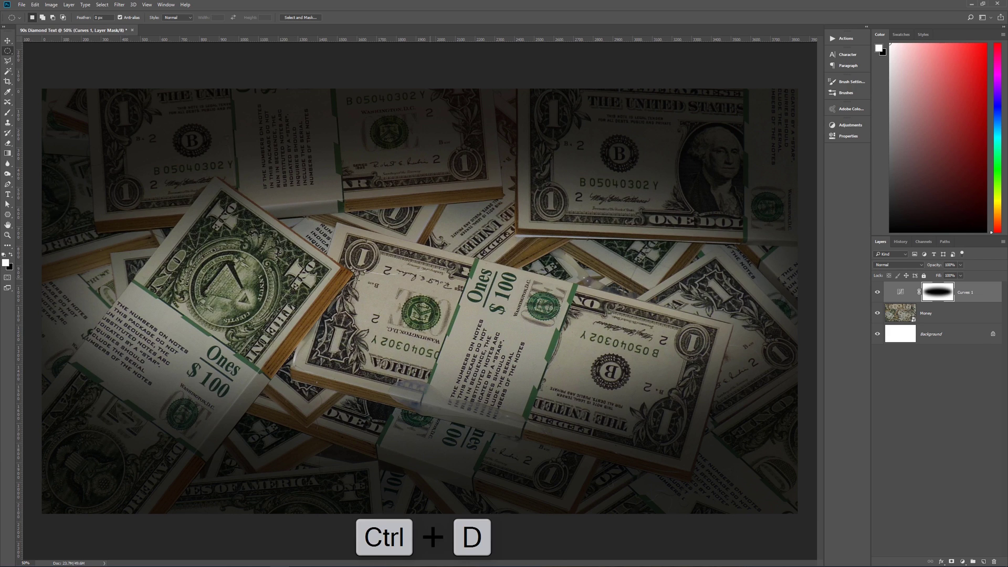
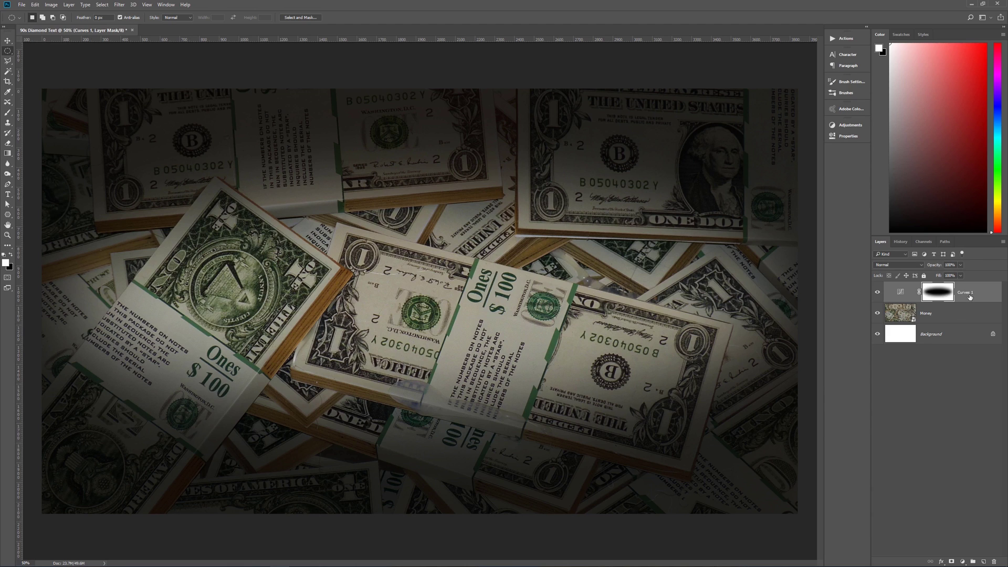
# Step: Set the Curves adjustment layer's opacity to 40%
pyautogui.click(915, 297)
pyautogui.click(950, 264)
pyautogui.write('40')
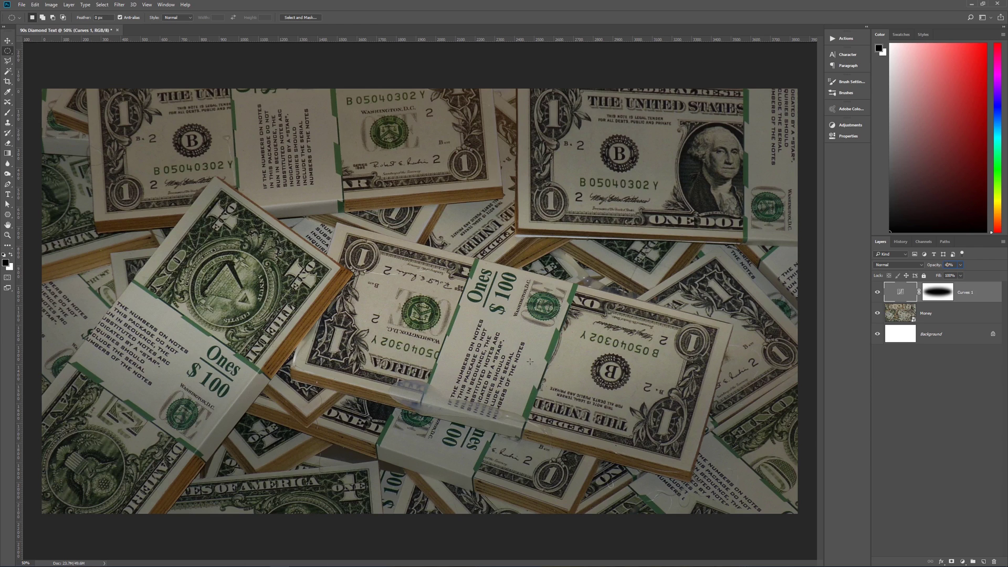
# Step: Group the Money and Curves layers and name the group "Background"
pyautogui.click(977, 311)
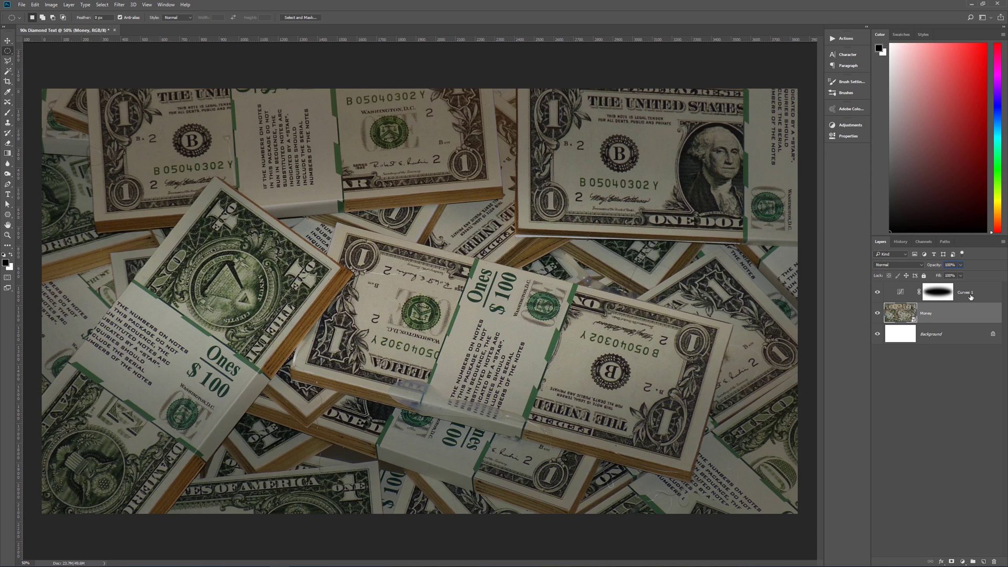
pyautogui.keyDown('shift'); pyautogui.click(971, 297); pyautogui.keyUp('shift')
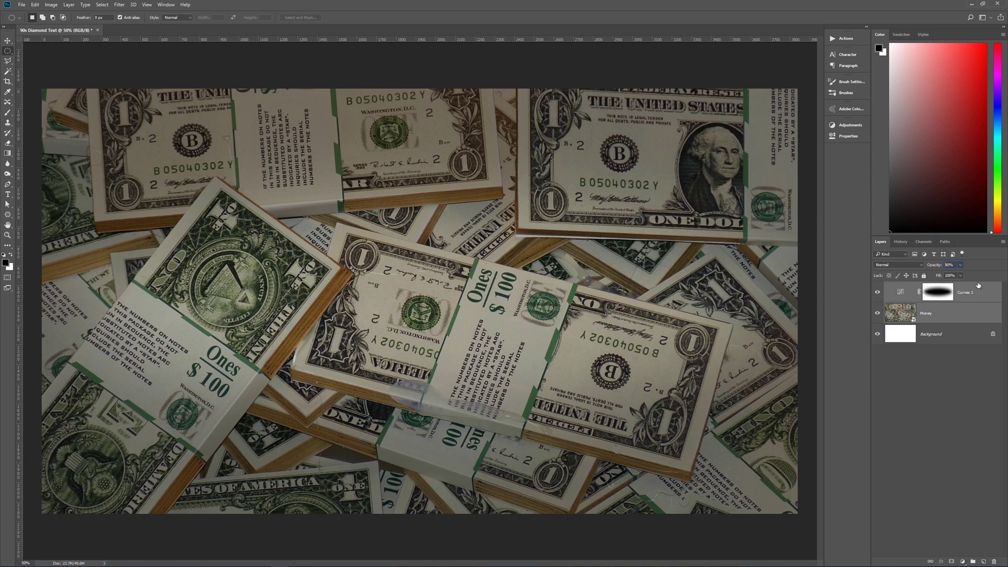
pyautogui.hotkey('ctrl', 'g')
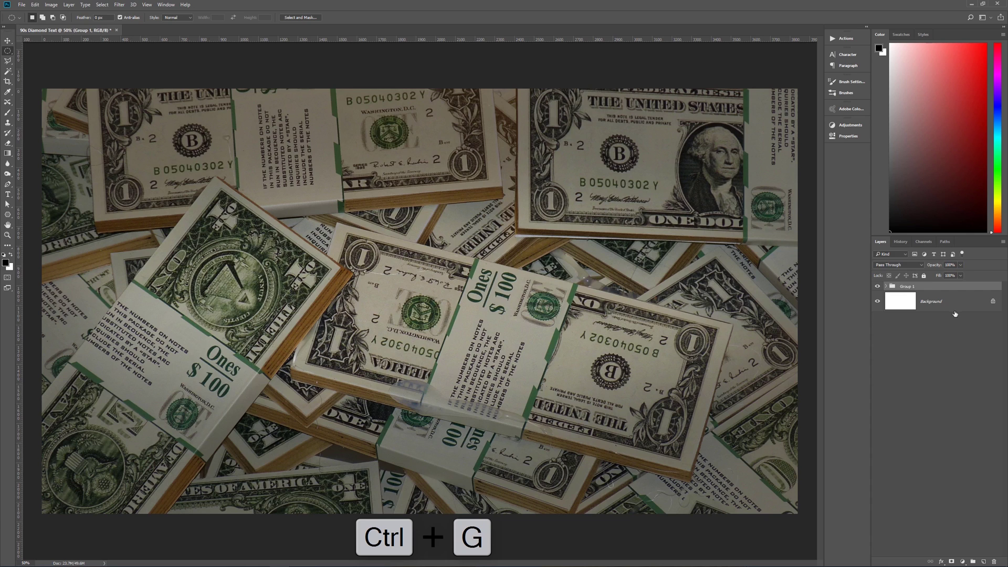
pyautogui.doubleClick(907, 287)
pyautogui.write('Backgroun')
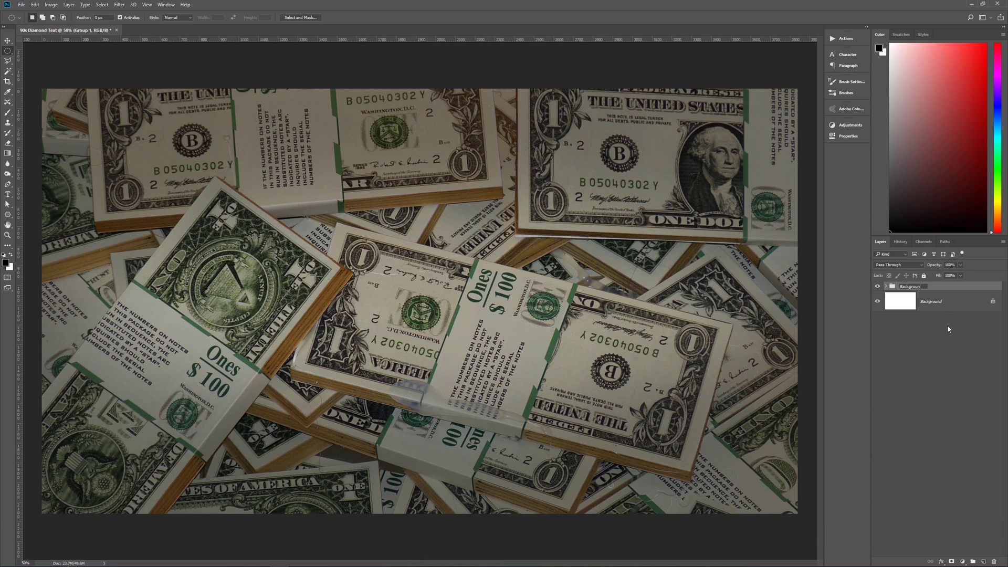
pyautogui.write('d')
pyautogui.press('Return')
# Step: Hide the Background group and add a new empty layer above it
pyautogui.click(877, 287)
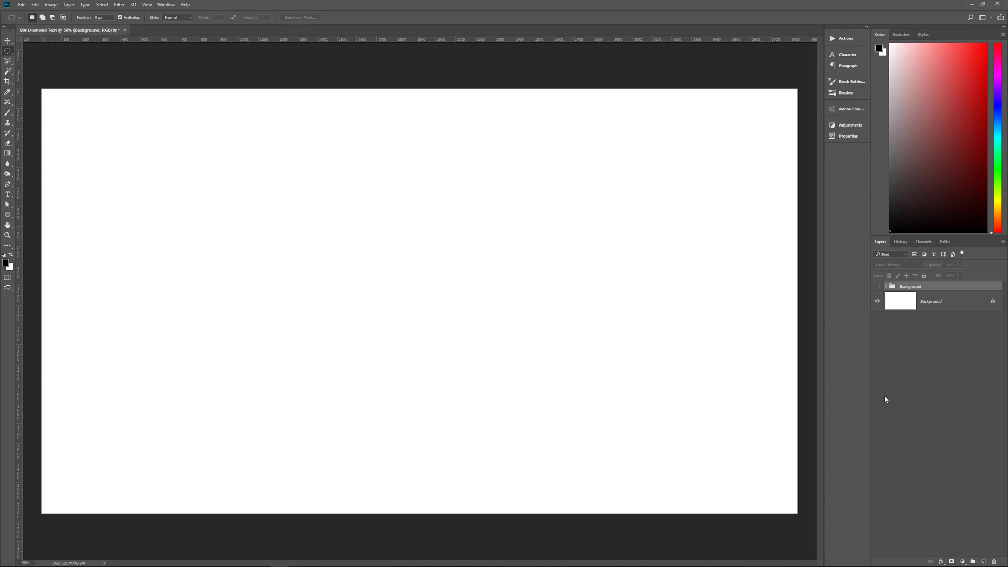
pyautogui.click(877, 286)
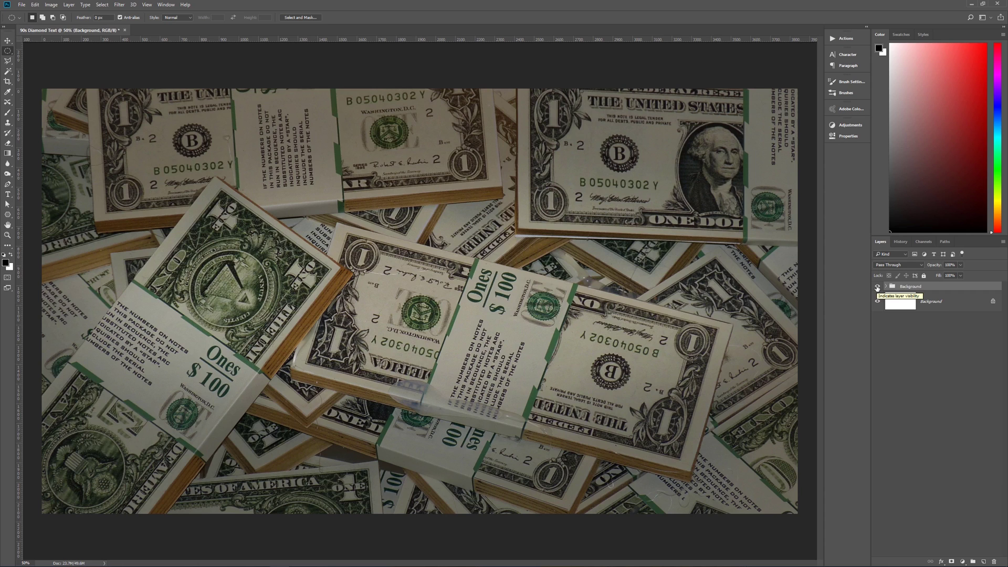
pyautogui.click(876, 286)
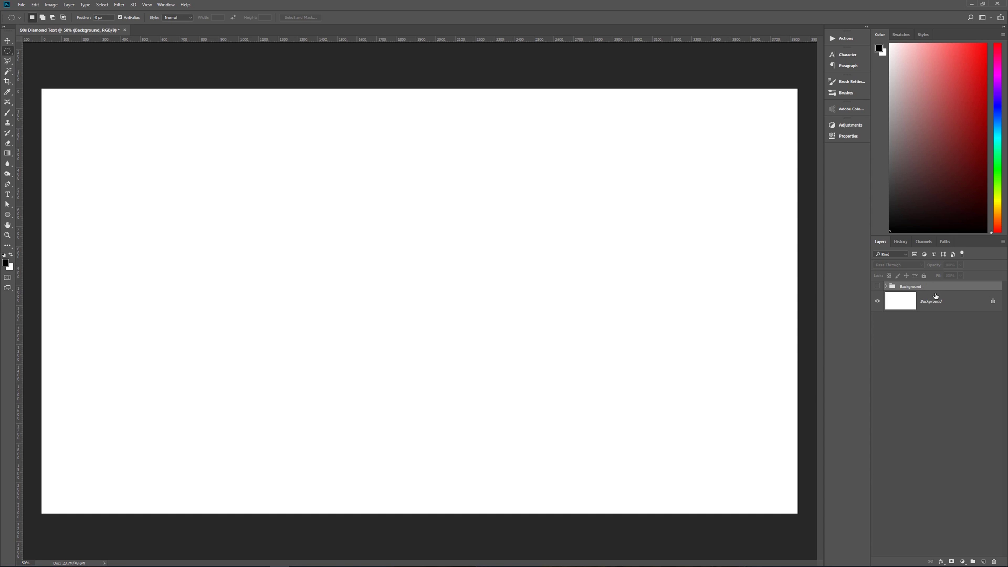
pyautogui.click(983, 561)
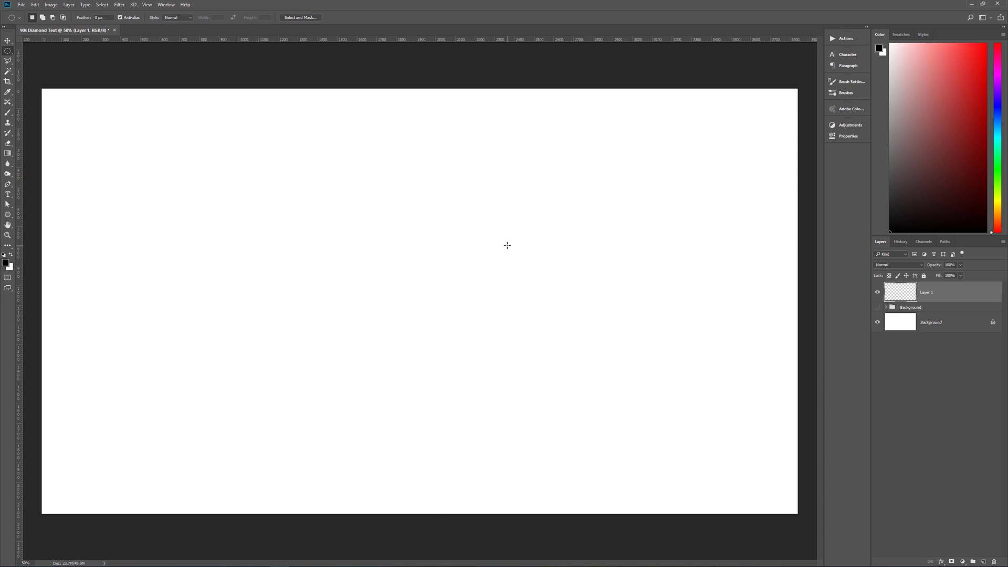
# Step: Set the Type tool's text colour to black (000000)
pyautogui.press('t')
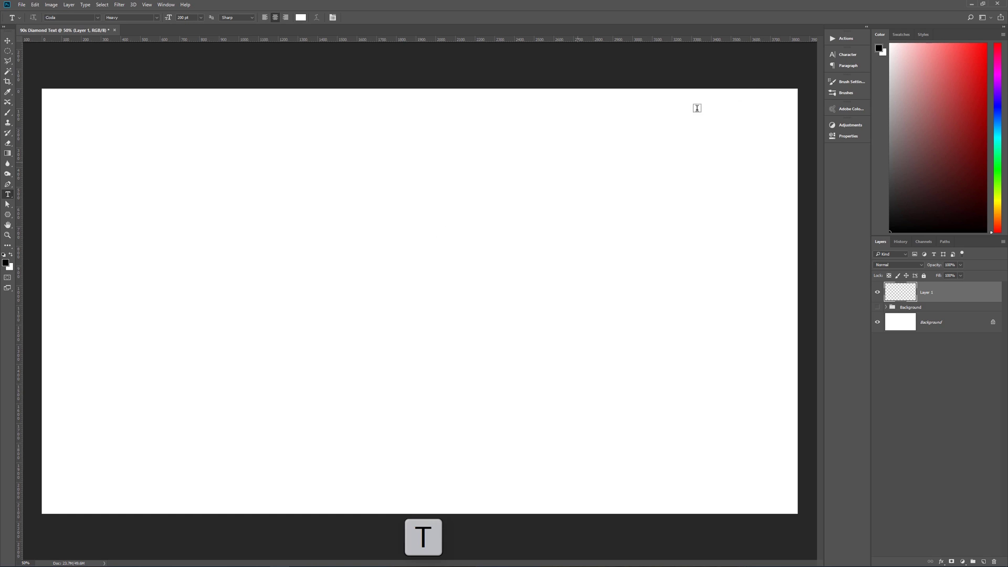
pyautogui.click(846, 54)
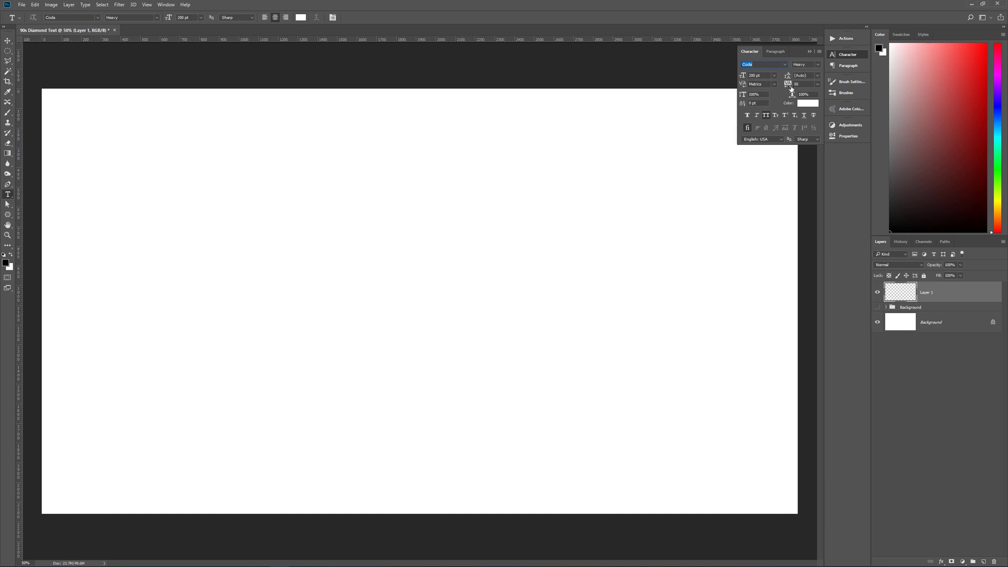
pyautogui.click(808, 107)
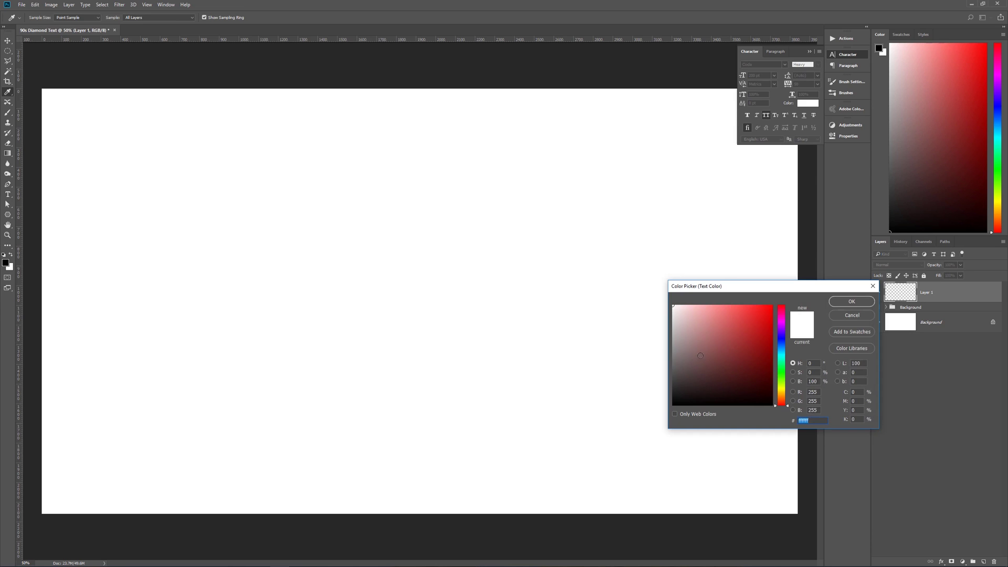
pyautogui.write('000000')
pyautogui.click(851, 303)
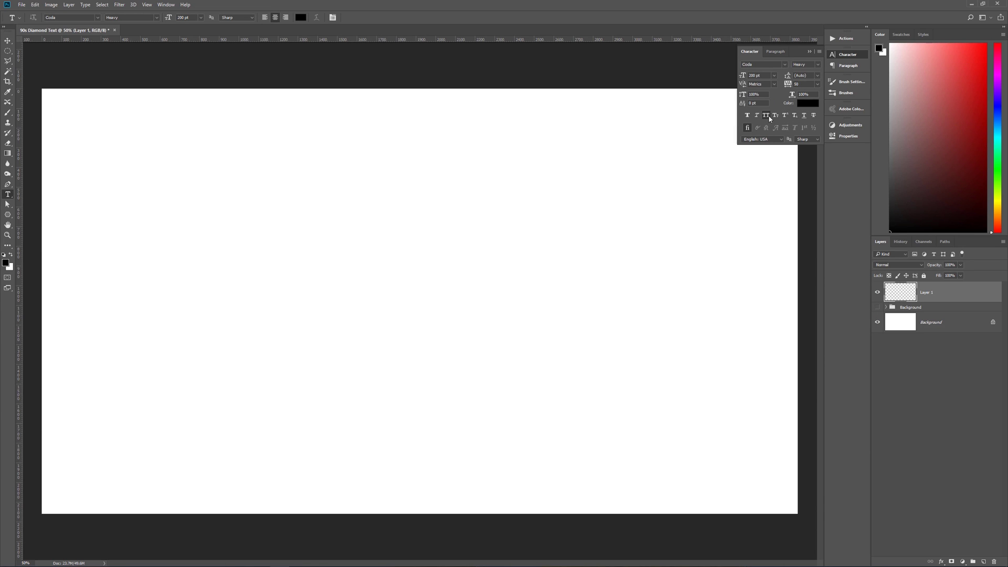
pyautogui.click(809, 51)
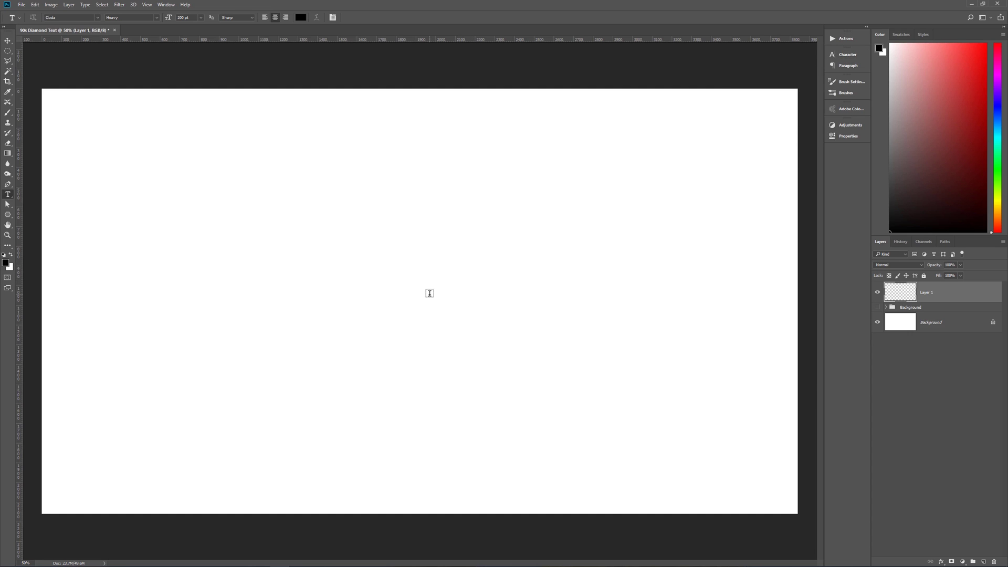
# Step: Add the text "PIXEL MAGIC" and move it to the middle of the canvas
pyautogui.click(395, 271)
pyautogui.write('PIX')
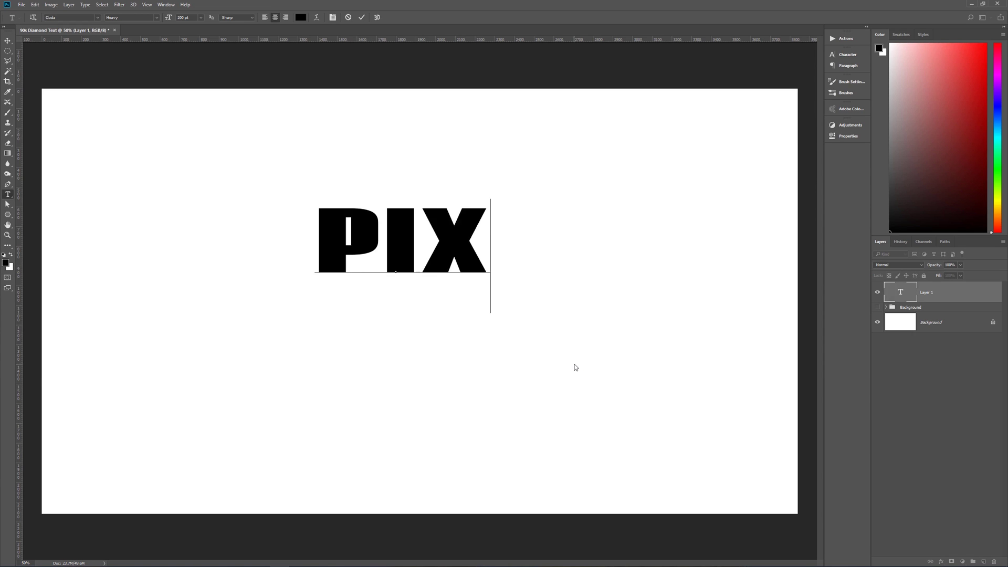
pyautogui.write('EL MAGIC')
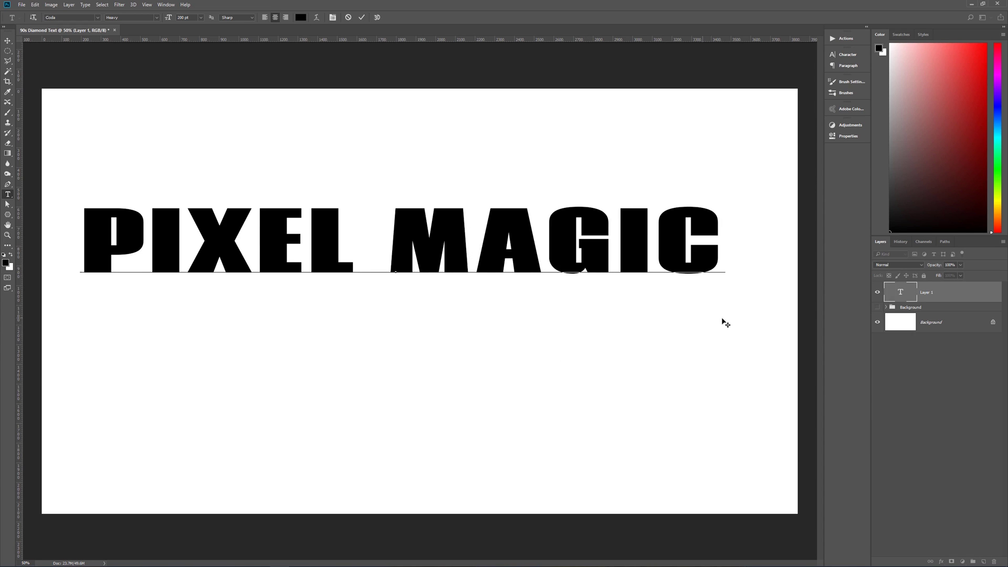
pyautogui.click(361, 18)
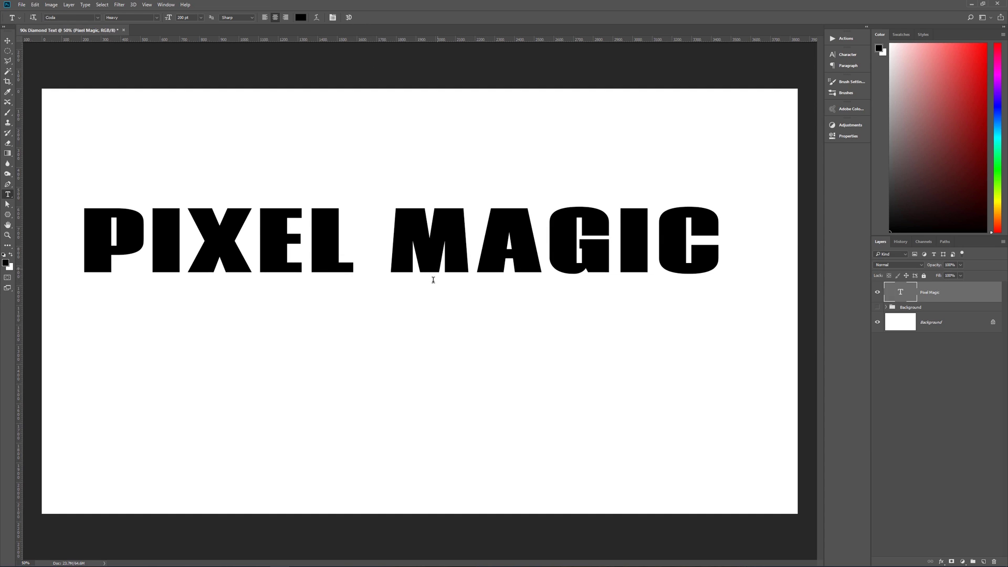
pyautogui.press('v')
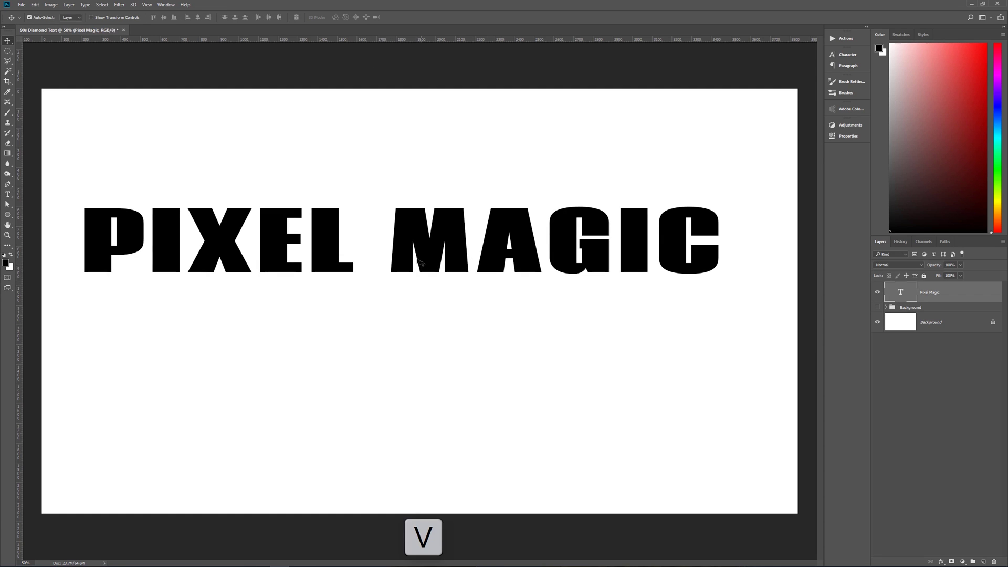
pyautogui.moveTo(411, 227); pyautogui.dragTo(429, 287)
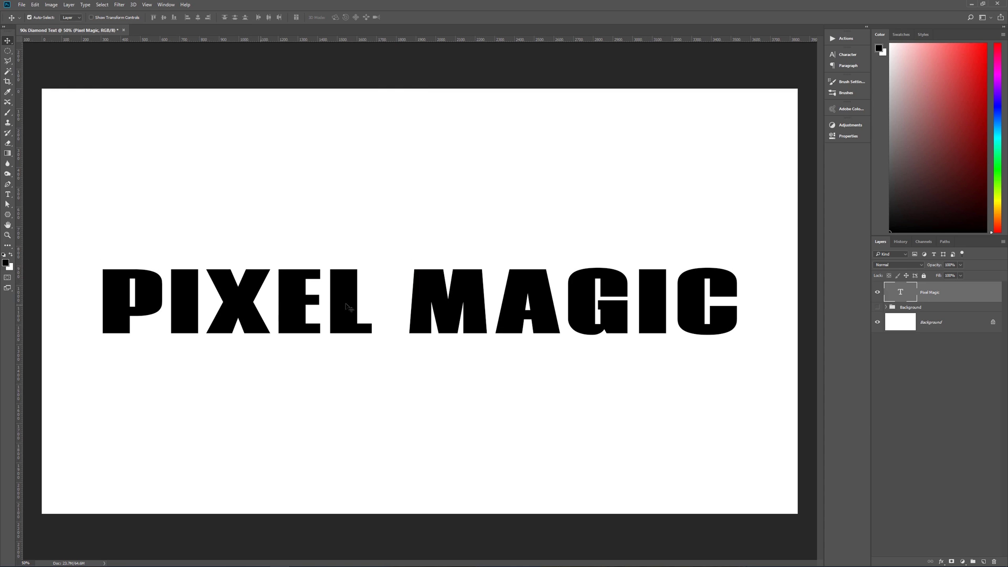
# Step: Convert the PIXEL MAGIC text layer to a Smart Object and rename it "Text"
pyautogui.rightClick(947, 296)
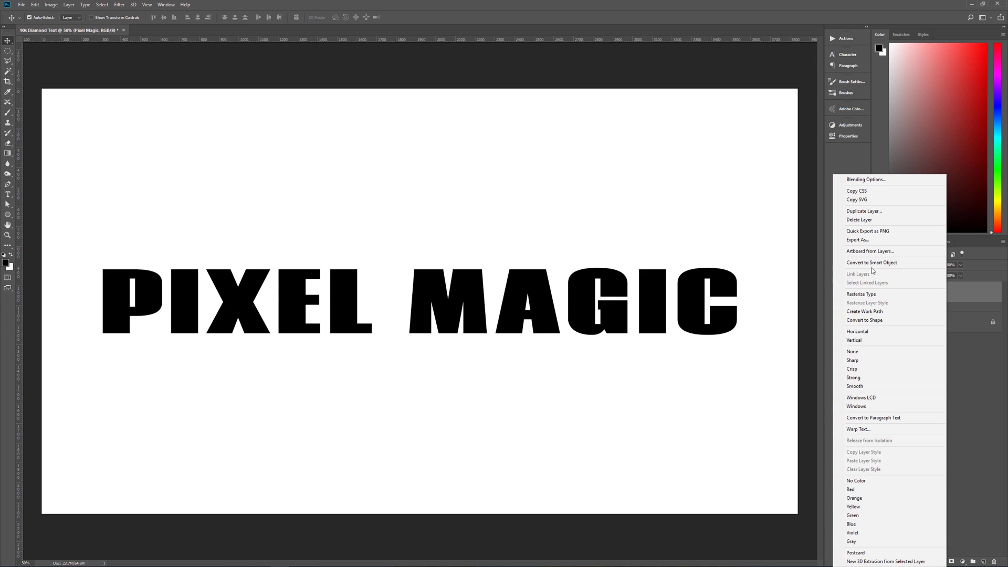
pyautogui.click(847, 263)
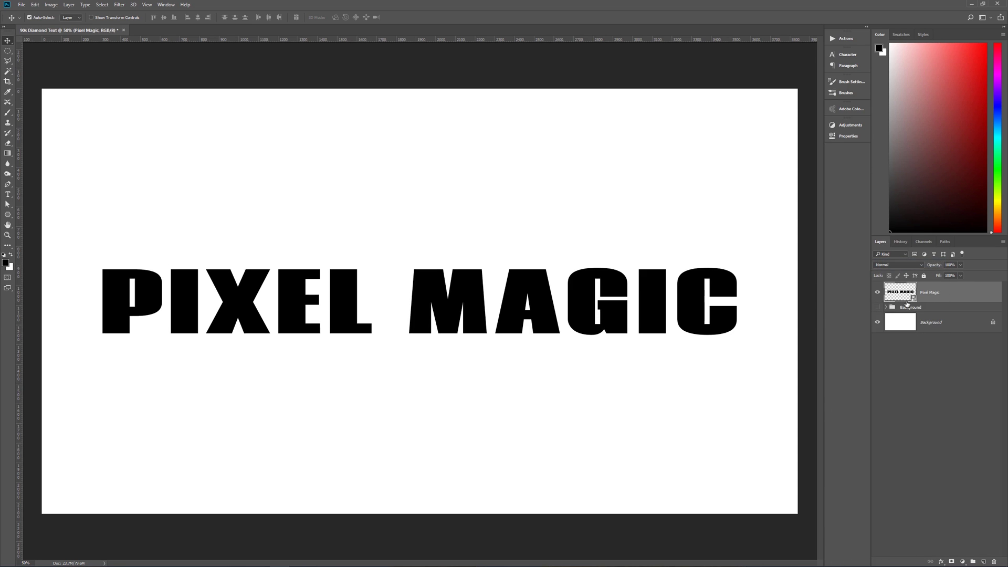
pyautogui.doubleClick(928, 295)
pyautogui.write('Text')
pyautogui.press('Return')
# Step: Add a Bevel & Emboss effect to the Text layer with Stroke Emboss style, Chisel Hard technique and 100% depth
pyautogui.click(940, 561)
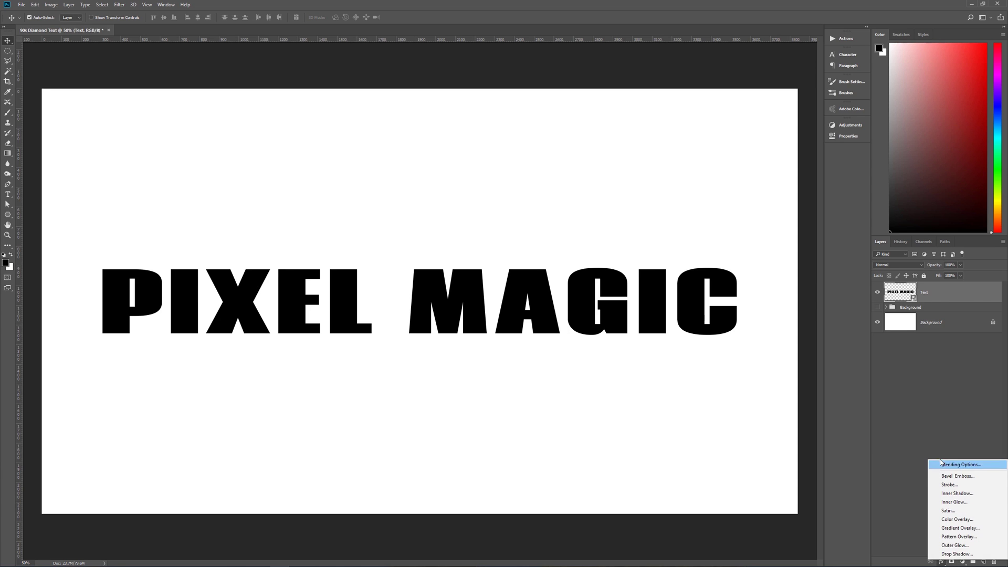
pyautogui.click(951, 476)
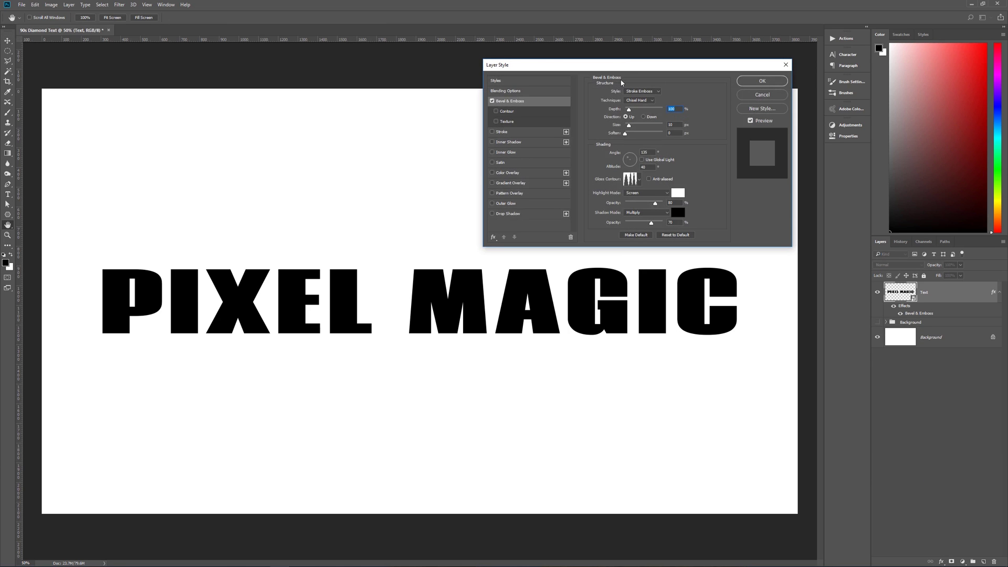
pyautogui.moveTo(623, 63); pyautogui.dragTo(589, 51)
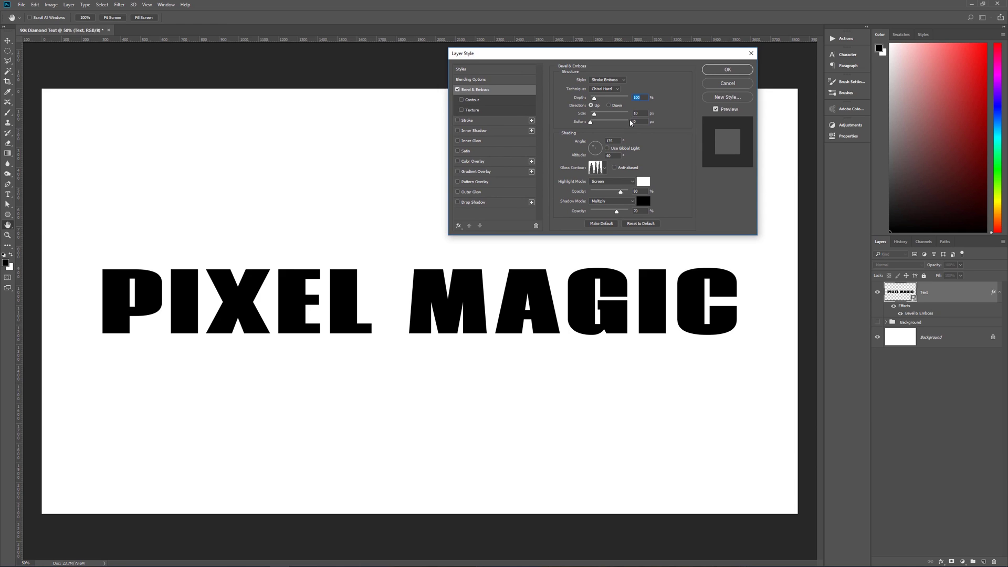
pyautogui.click(602, 90)
pyautogui.click(633, 101)
# Step: Replace the current contours with the default Contours set and choose Ring - Triple as the bevel's gloss contour
pyautogui.click(604, 168)
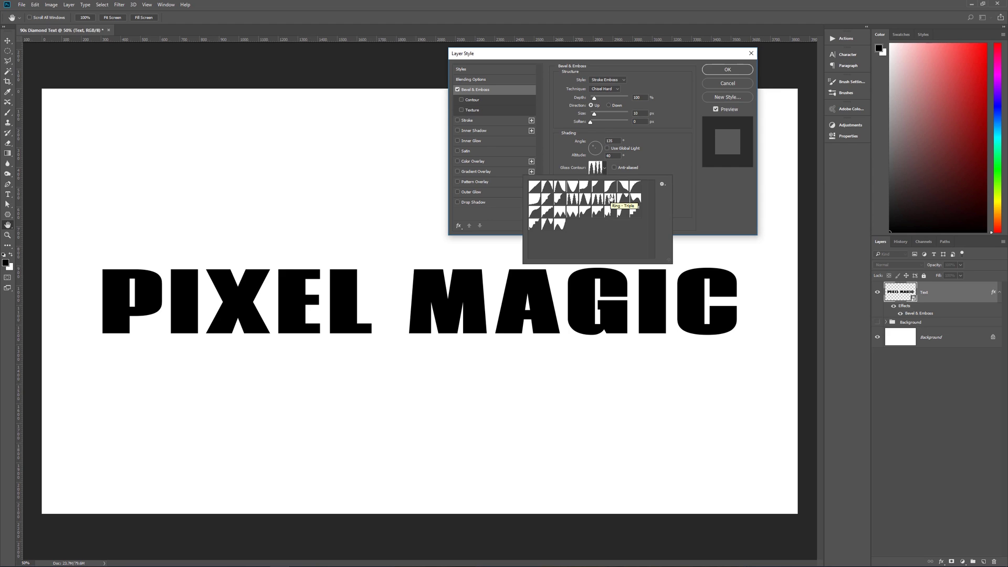
pyautogui.click(662, 184)
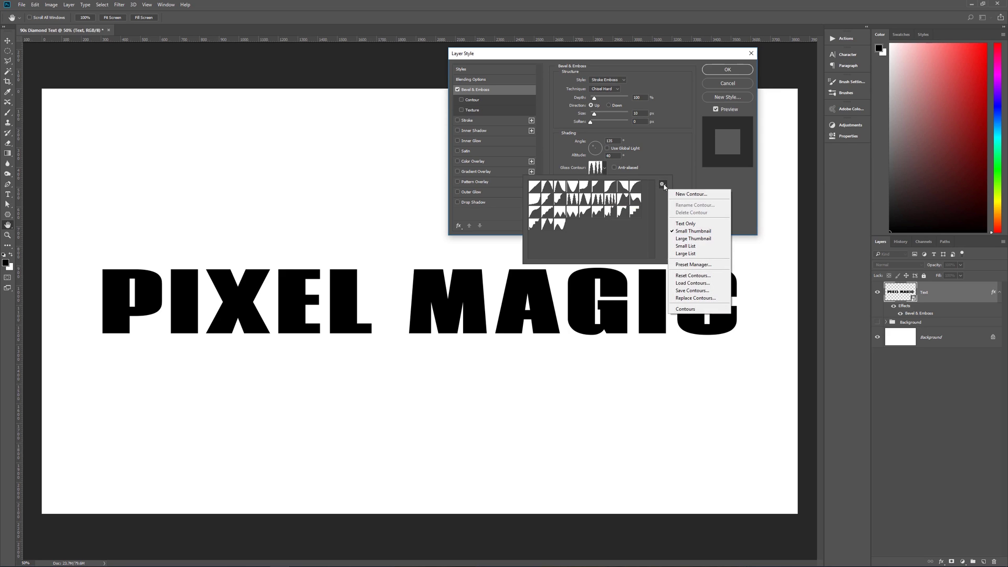
pyautogui.click(686, 310)
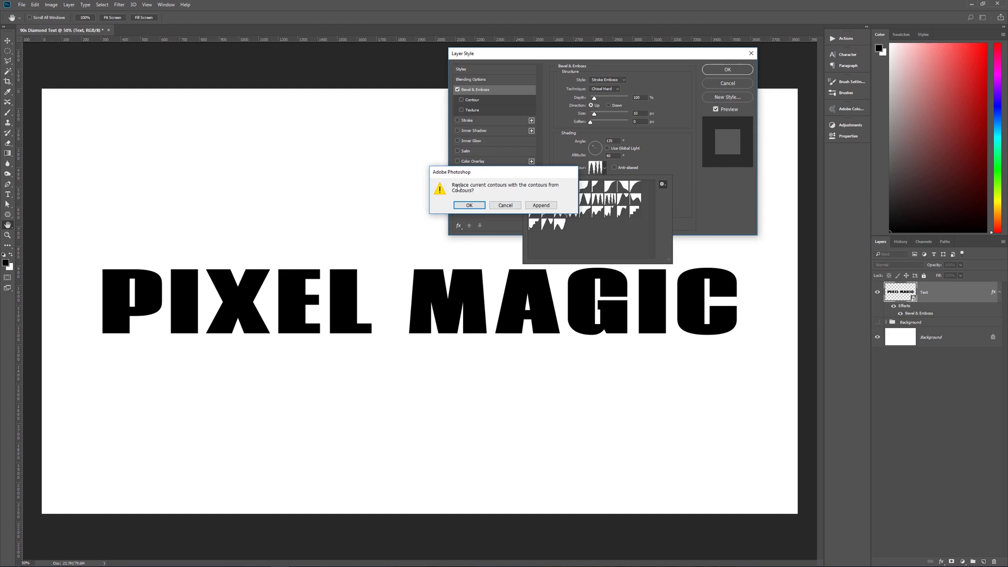
pyautogui.click(469, 205)
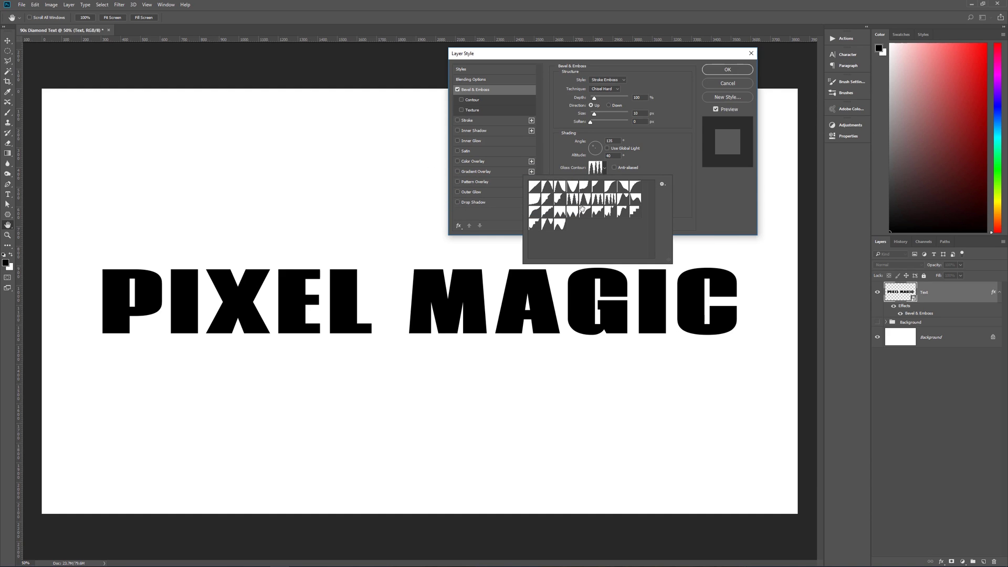
pyautogui.doubleClick(612, 200)
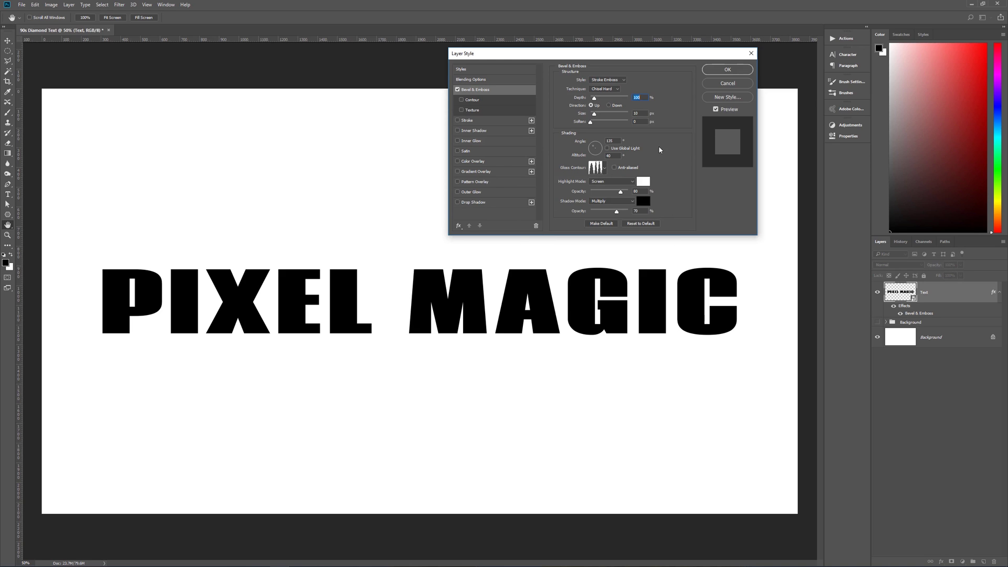
# Step: Use white for the bevel's highlight colour and black for its shadow colour
pyautogui.click(643, 181)
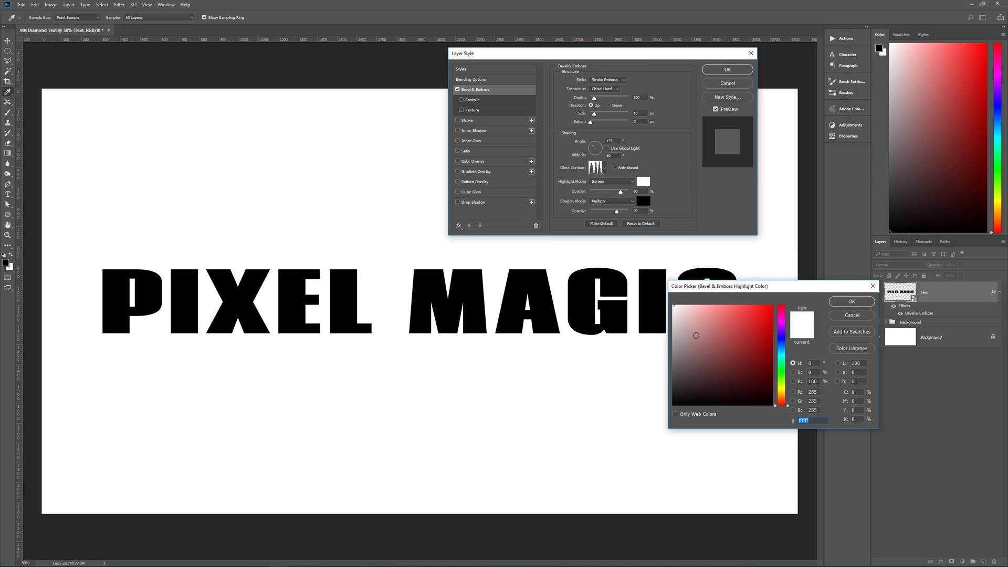
pyautogui.click(852, 302)
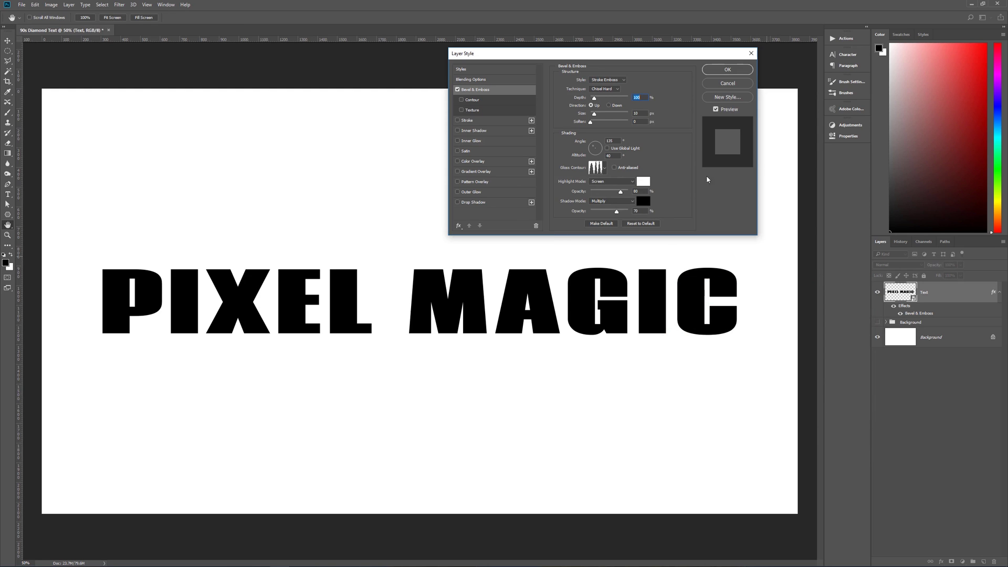
pyautogui.click(646, 202)
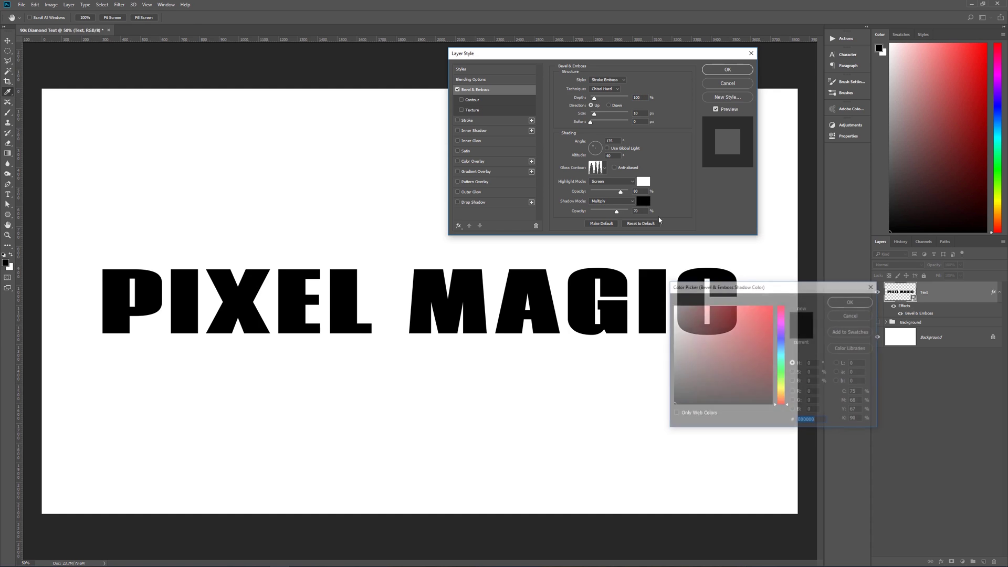
pyautogui.click(831, 314)
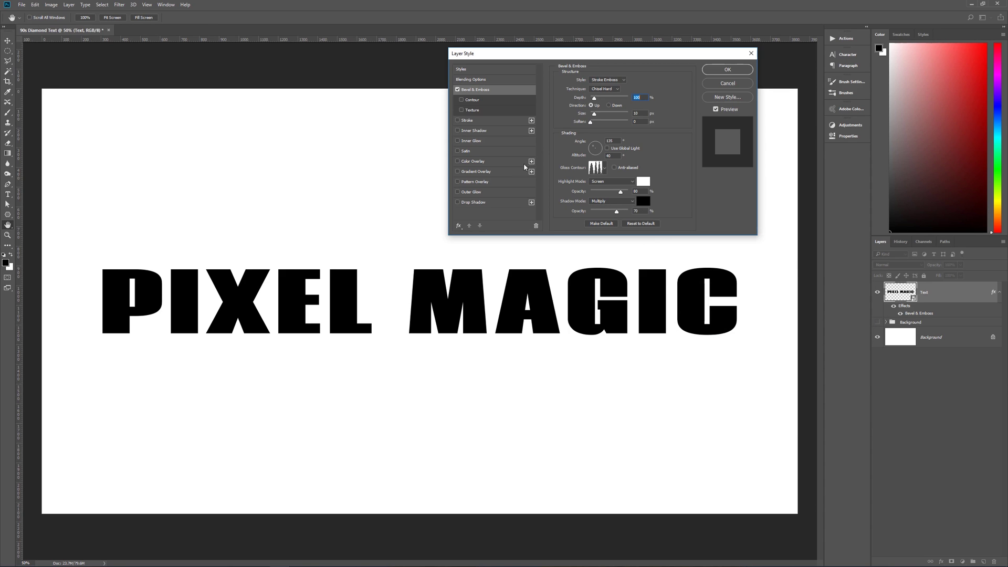
# Step: Add a 15 px centred stroke to the Text layer, filled with the copper preset as a linear gradient
pyautogui.click(486, 122)
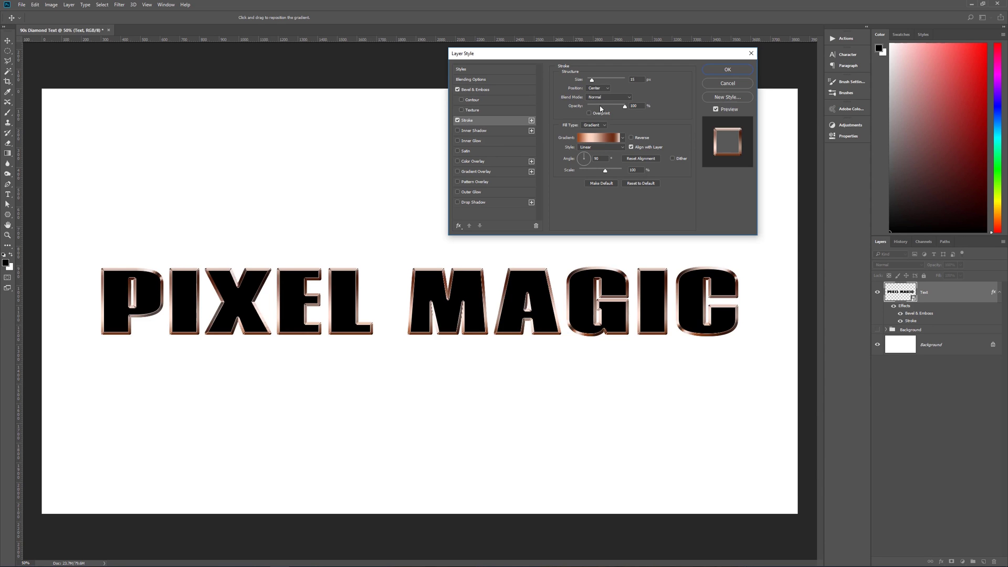
pyautogui.click(620, 138)
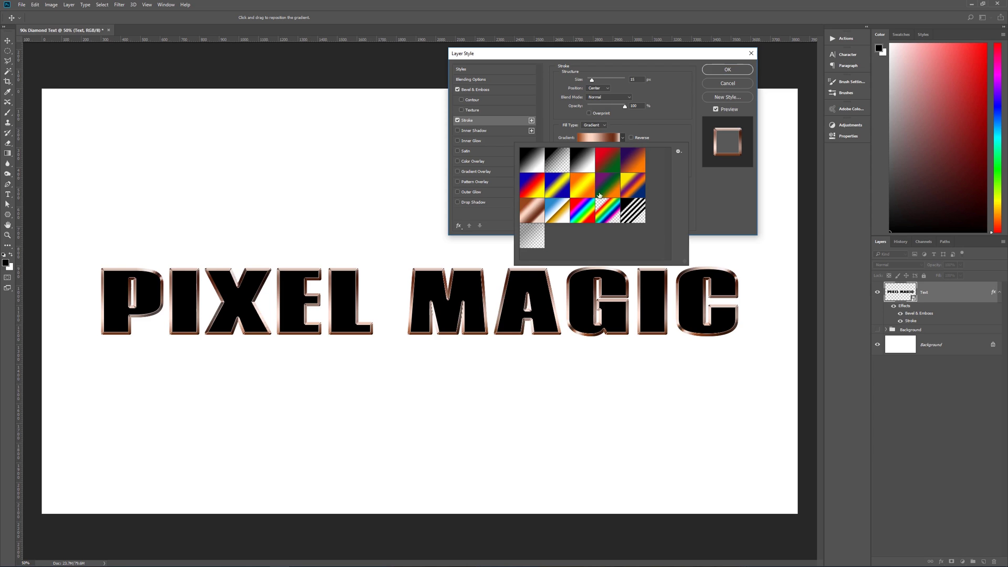
pyautogui.doubleClick(536, 212)
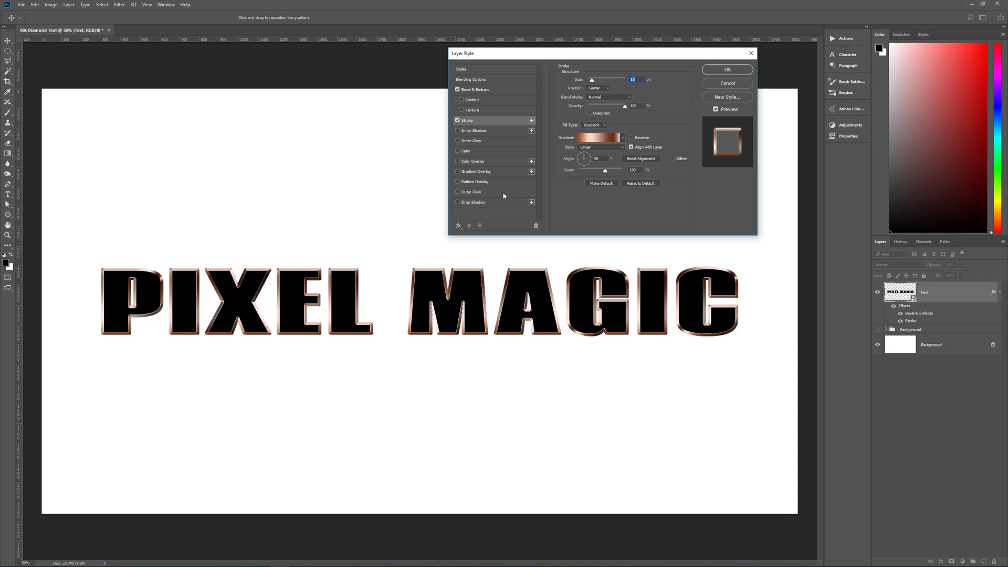
# Step: Add a black Multiply drop shadow at 100% opacity, 135° angle and 30 px distance, and apply the layer style
pyautogui.click(467, 204)
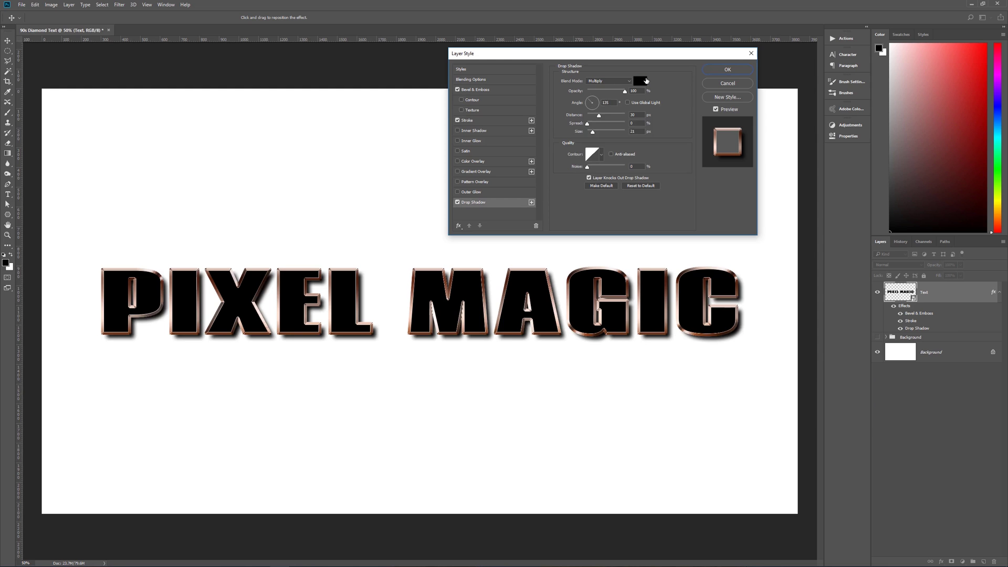
pyautogui.click(643, 81)
pyautogui.click(836, 314)
pyautogui.click(728, 70)
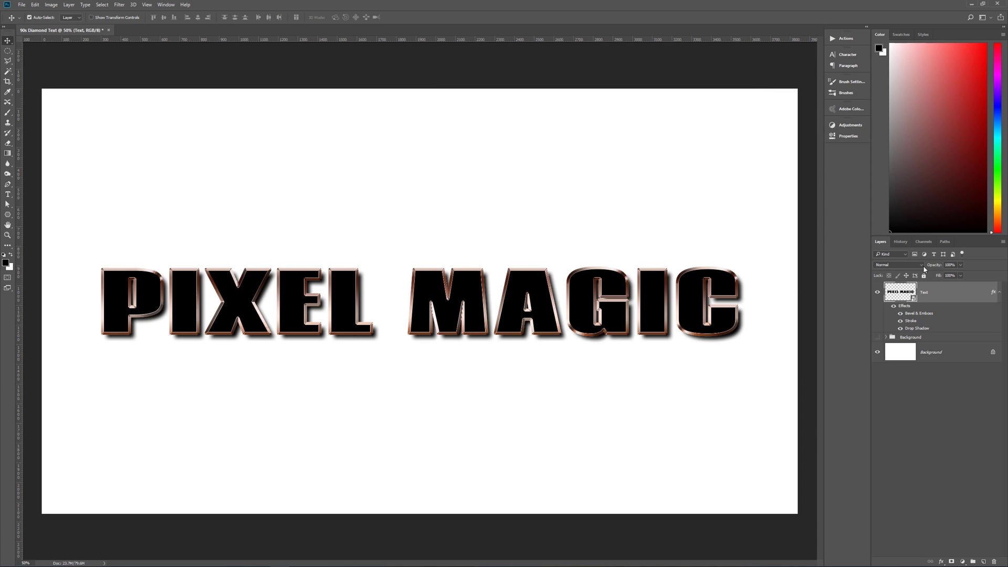
# Step: Collapse the Text layer's effects and add a new layer named "Diamonds" above it
pyautogui.click(999, 292)
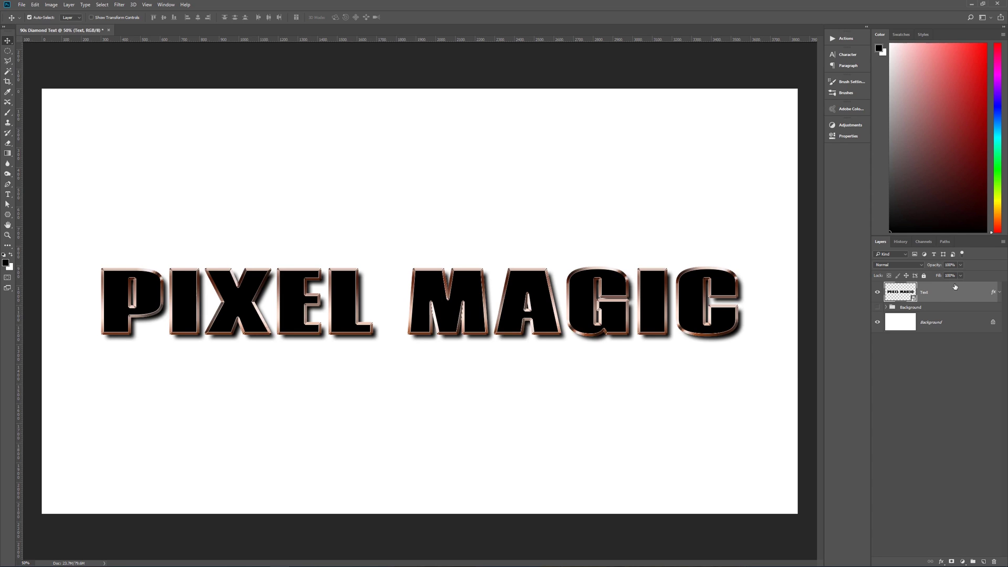
pyautogui.click(984, 562)
pyautogui.doubleClick(927, 292)
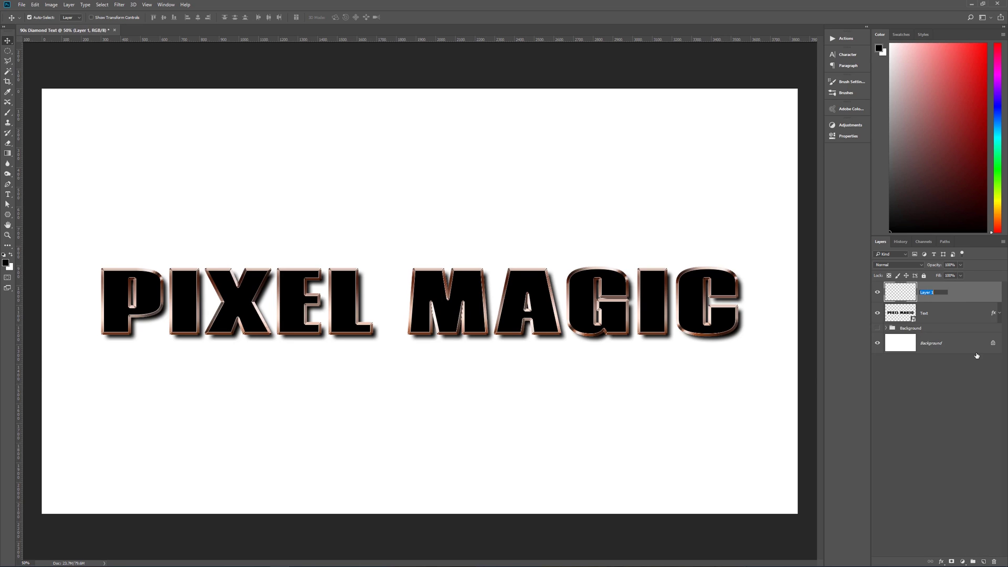
pyautogui.write('Diamonds')
pyautogui.press('Return')
# Step: Render a Clouds filter on the Diamonds layer
pyautogui.click(119, 5)
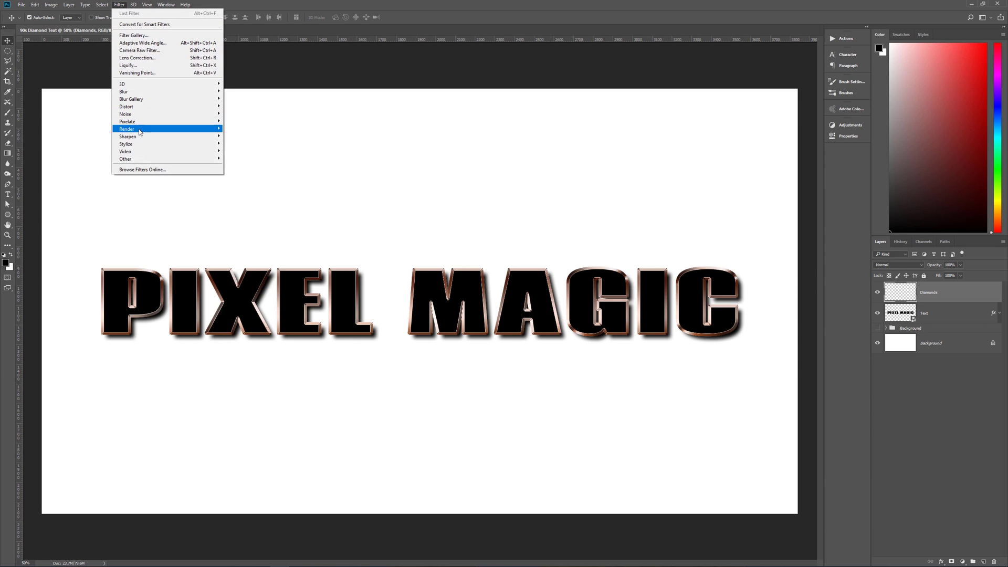
pyautogui.moveTo(139, 131)
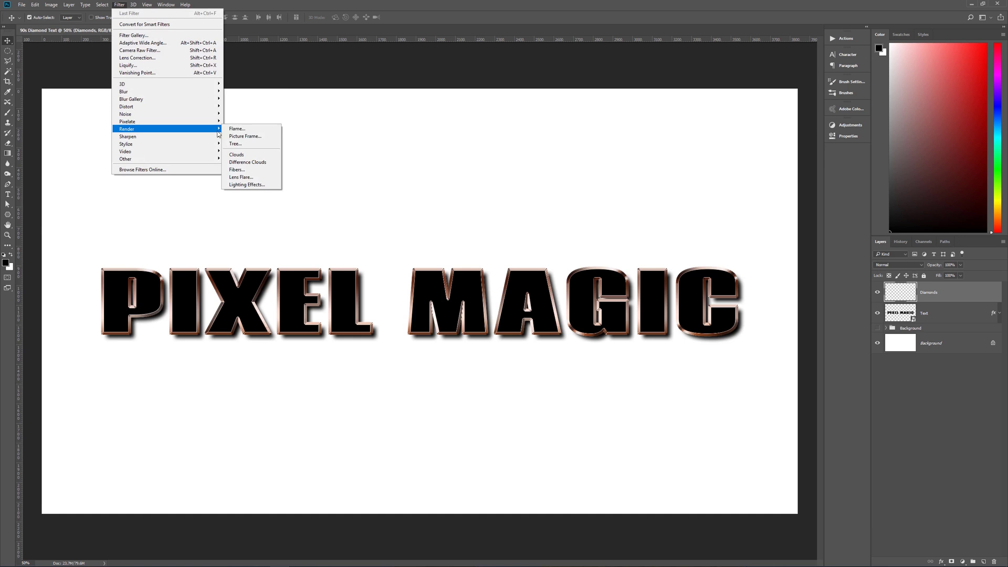
pyautogui.click(252, 155)
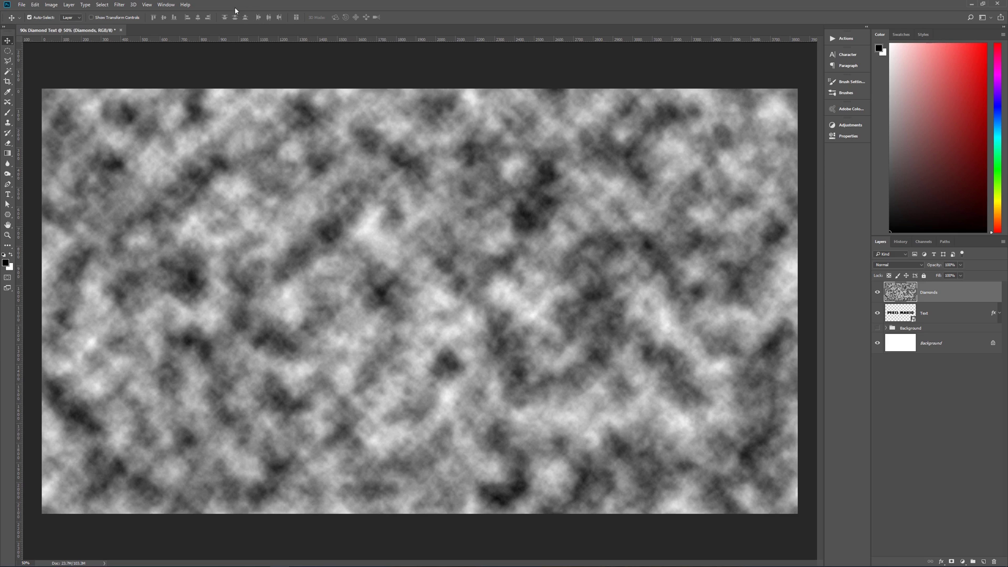
# Step: Apply the Glass filter to the Diamonds layer with distortion 20, smoothness 1, Tiny Lens texture, 100% scaling and Invert enabled
pyautogui.click(119, 4)
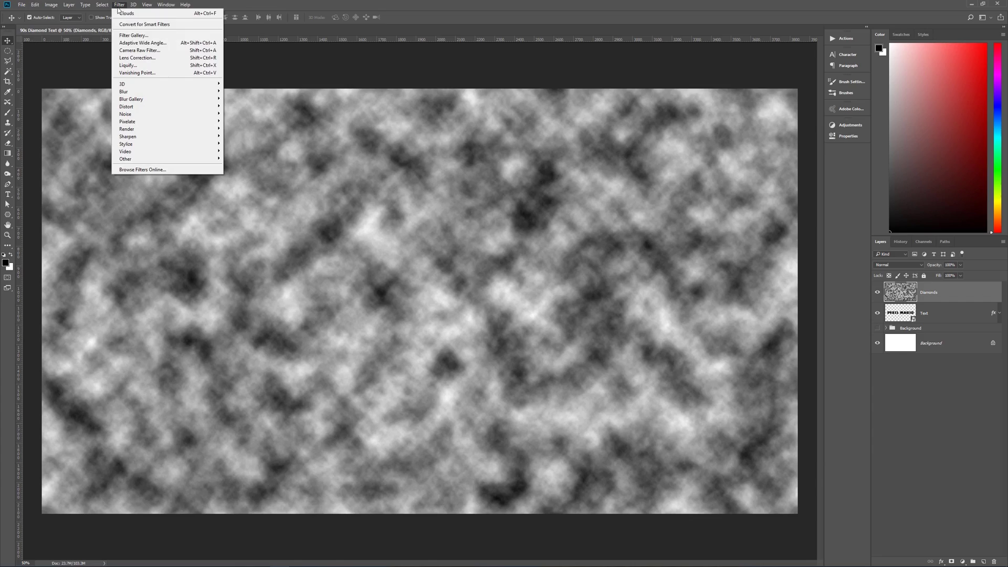
pyautogui.click(136, 36)
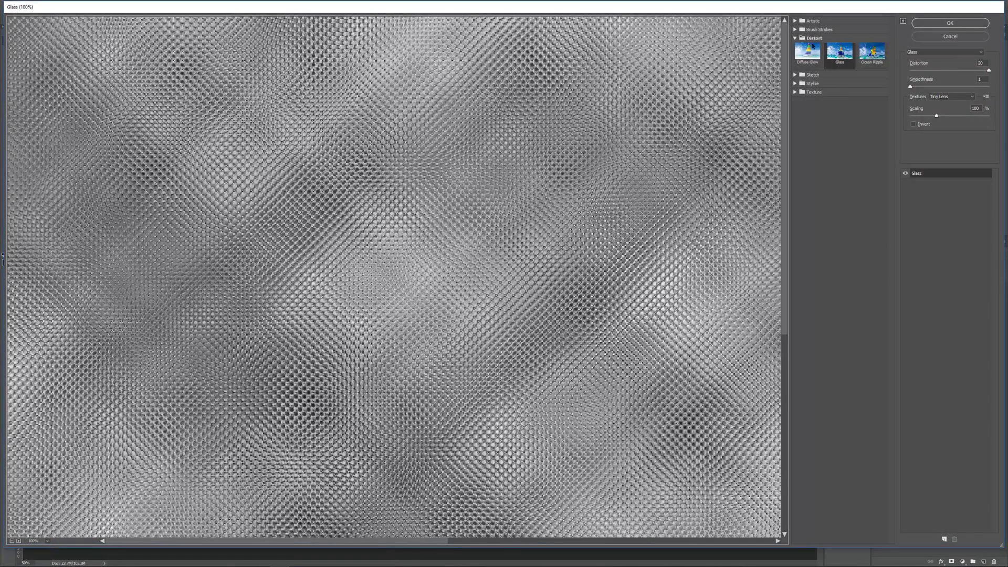
pyautogui.click(913, 125)
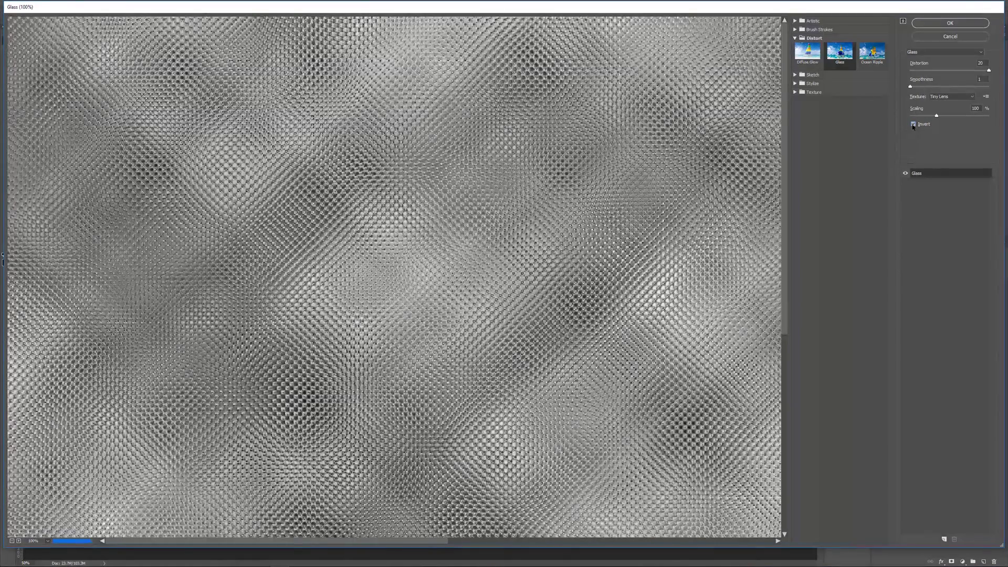
pyautogui.click(951, 24)
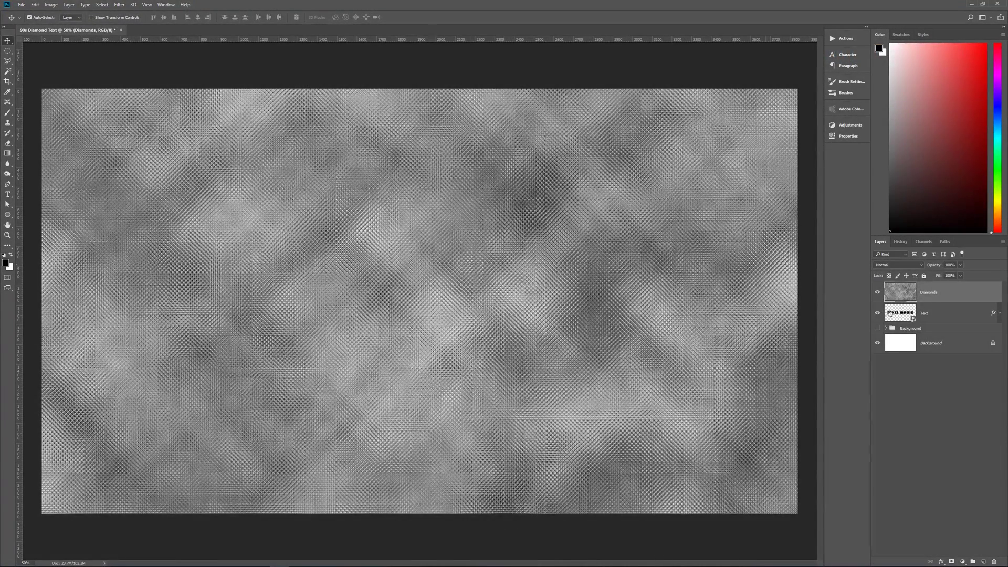
# Step: Clip the Diamonds layer to the Text layer and add a clipped Curves adjustment above it, pulling the white point inward to brighten the diamonds
pyautogui.keyDown('alt'); pyautogui.click(937, 301); pyautogui.keyUp('alt')
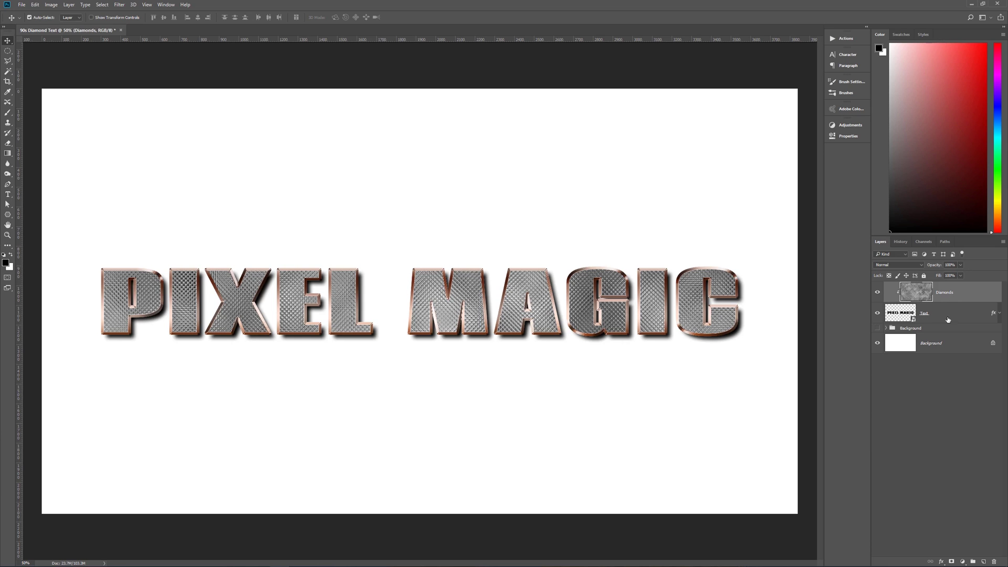
pyautogui.click(963, 562)
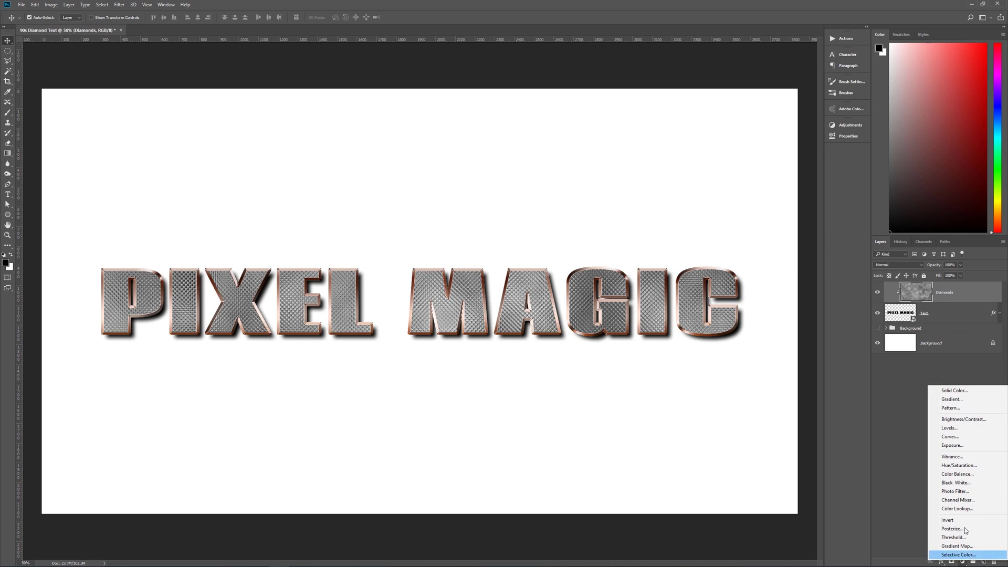
pyautogui.click(958, 440)
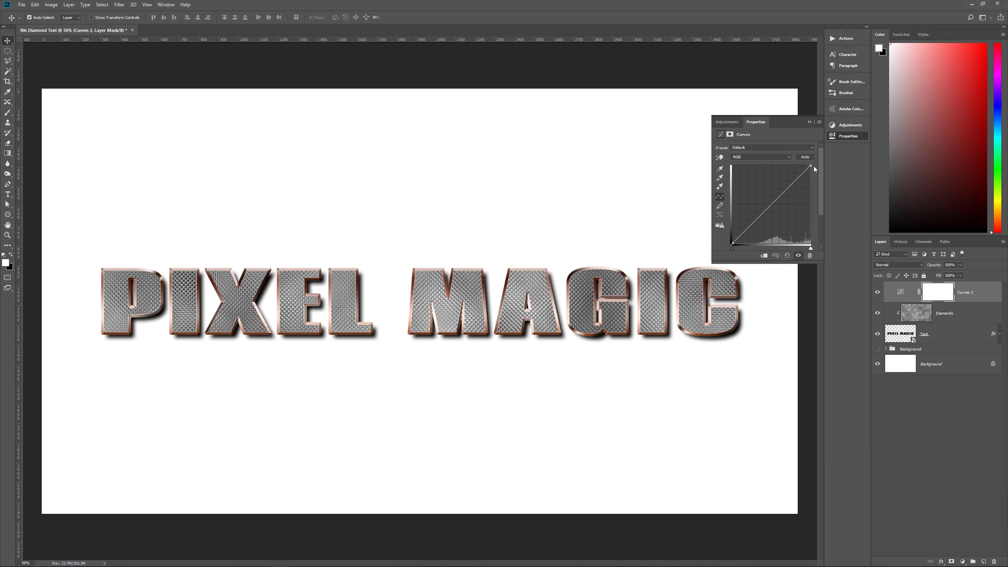
pyautogui.moveTo(811, 166); pyautogui.dragTo(773, 157)
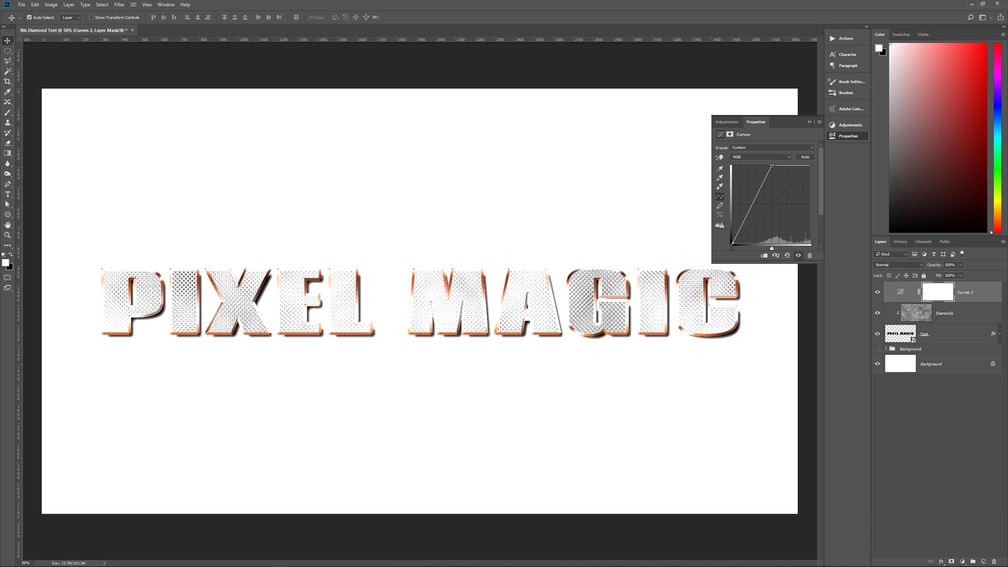
pyautogui.moveTo(772, 166)
pyautogui.mouseDown()
pyautogui.moveTo(784, 166)
pyautogui.moveTo(748, 166)
pyautogui.moveTo(781, 166)
pyautogui.mouseUp()
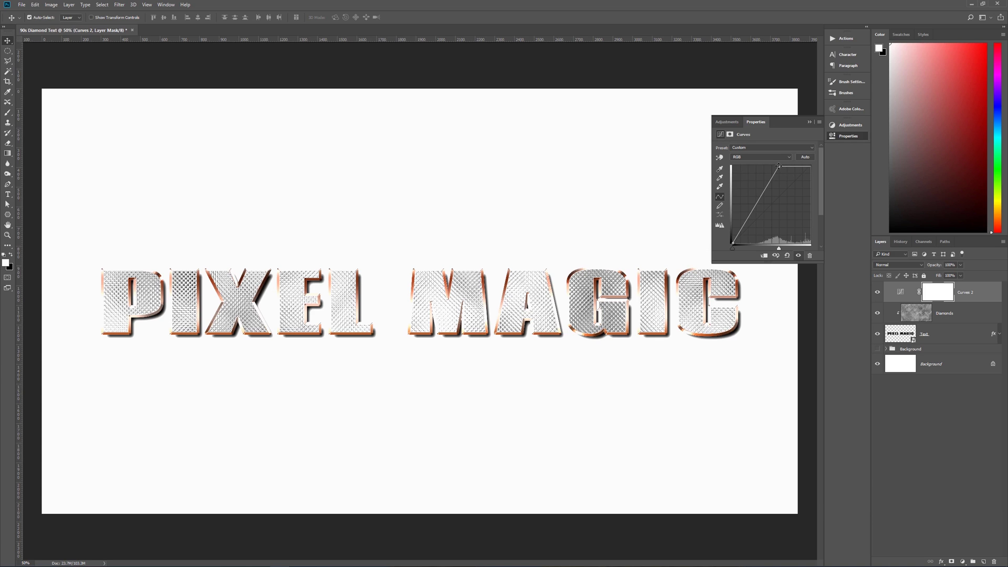
pyautogui.moveTo(779, 166); pyautogui.dragTo(778, 166)
pyautogui.click(847, 136)
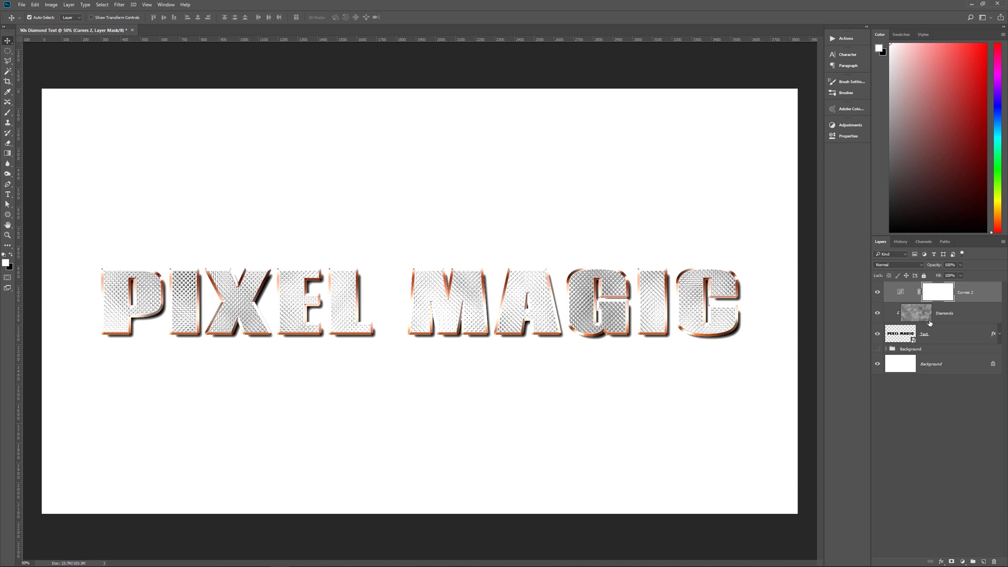
pyautogui.keyDown('alt'); pyautogui.click(955, 303); pyautogui.keyUp('alt')
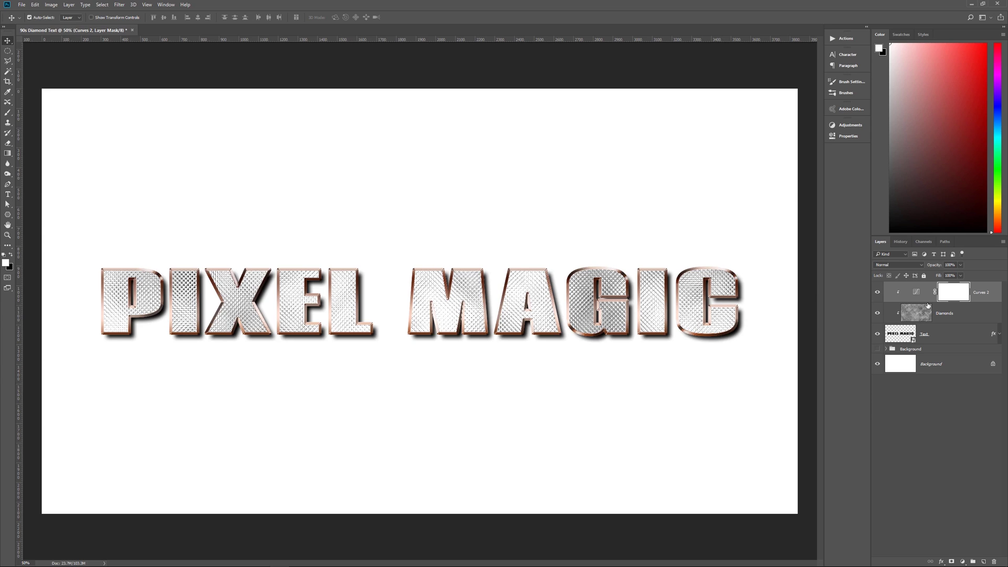
# Step: Add an unclipped Hue/Saturation adjustment above the Curves layer with hue 20 and saturation +100 to turn the text edges gold
pyautogui.click(963, 563)
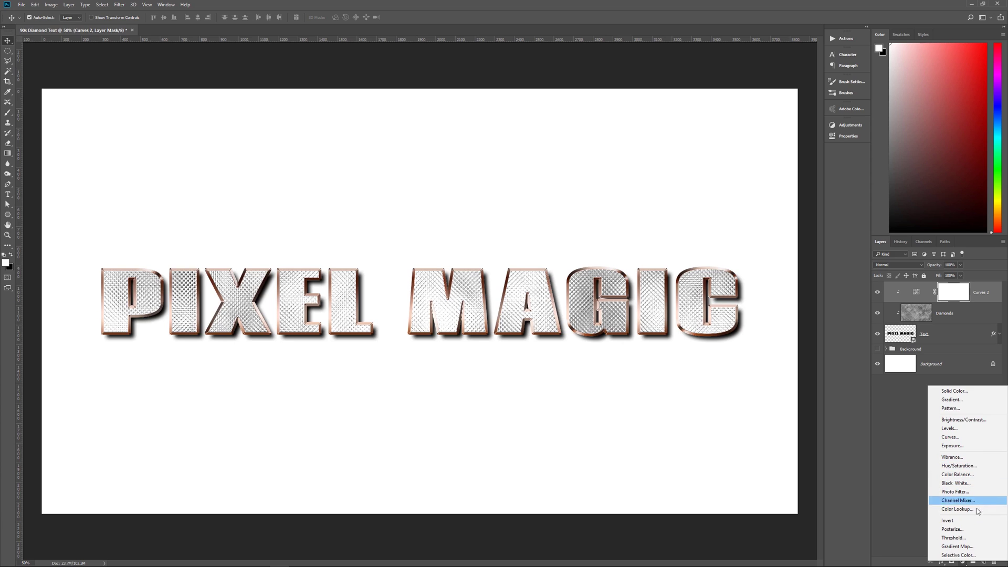
pyautogui.click(972, 466)
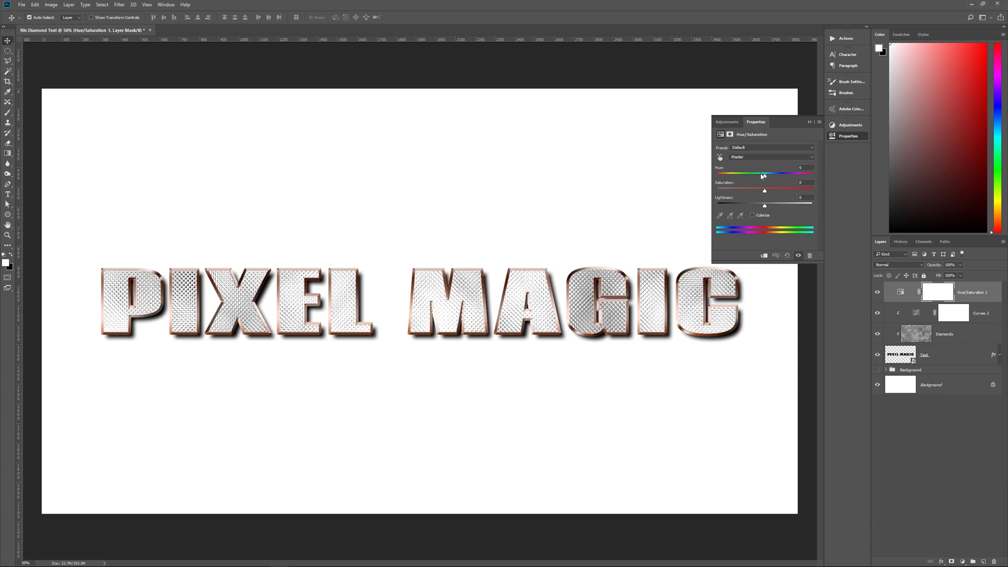
pyautogui.click(801, 167)
pyautogui.write('20')
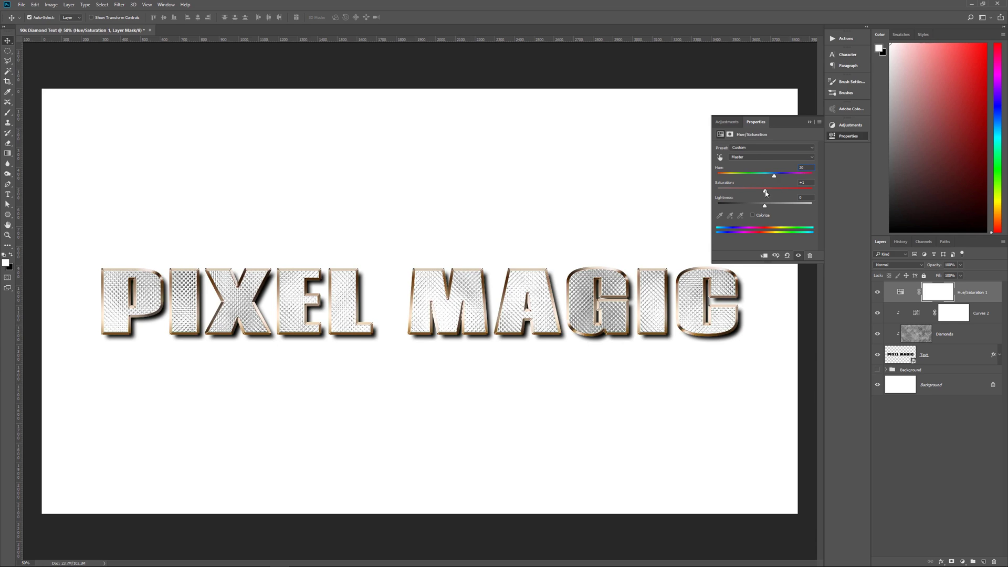
pyautogui.moveTo(765, 191); pyautogui.dragTo(850, 191)
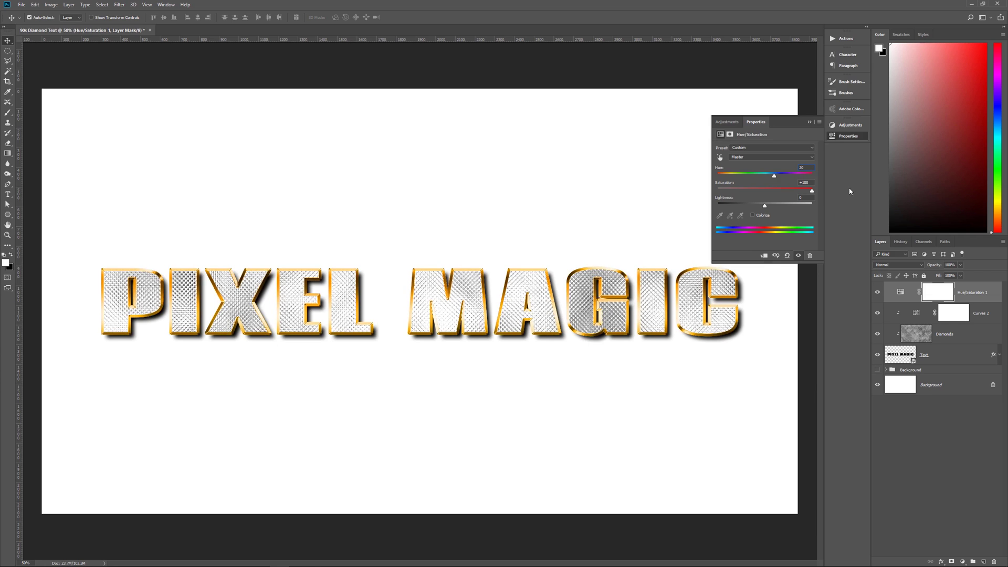
pyautogui.click(811, 122)
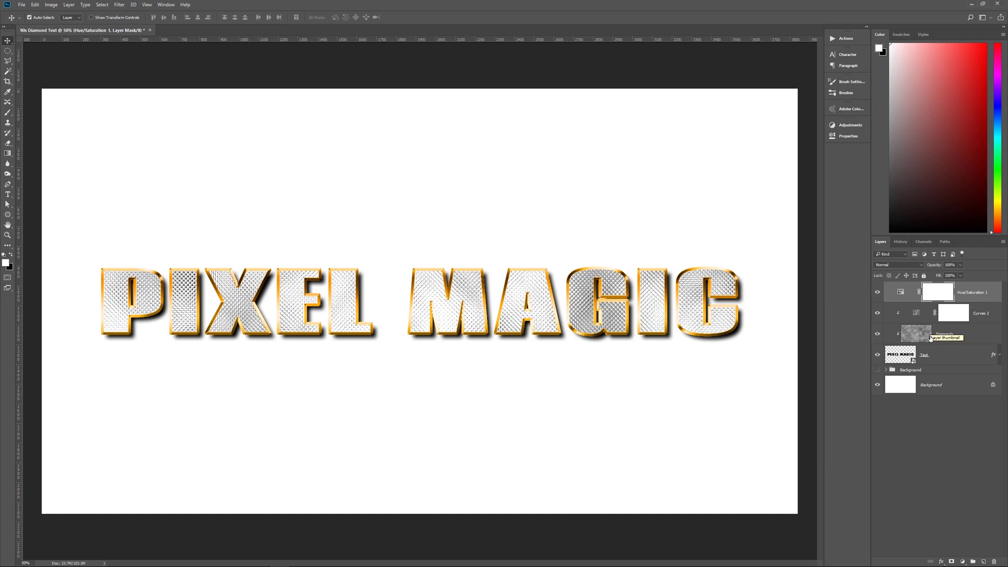
# Step: Convert the Text, Diamonds, Curves and Hue/Saturation layers into one smart object and name it "Diamond Text"
pyautogui.click(941, 355)
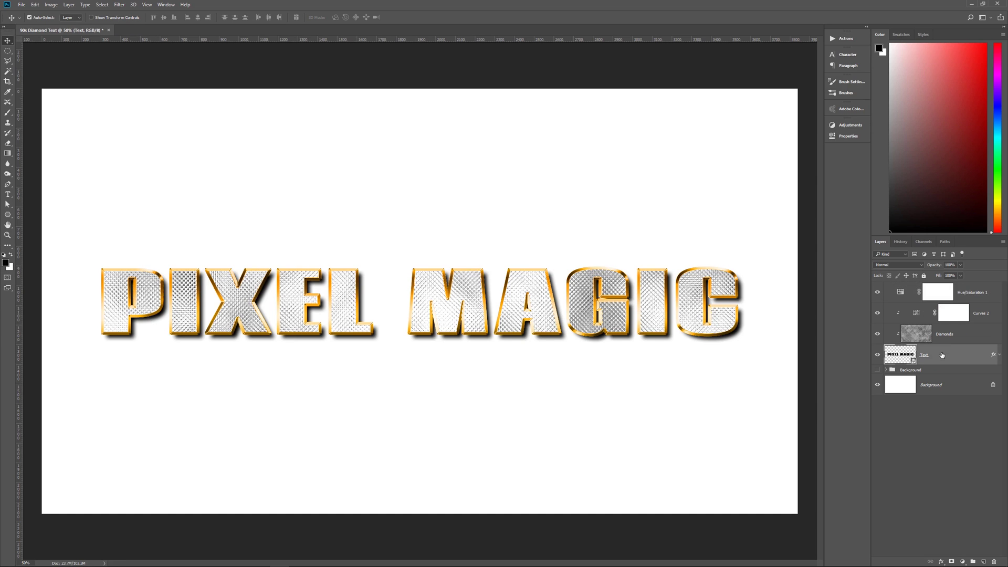
pyautogui.keyDown('shift'); pyautogui.click(971, 295); pyautogui.keyUp('shift')
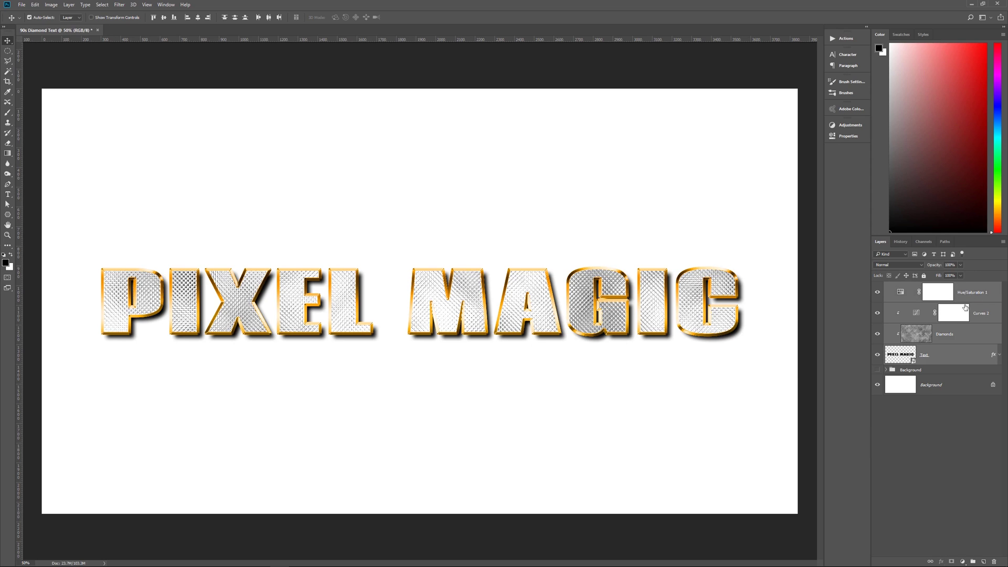
pyautogui.rightClick(957, 356)
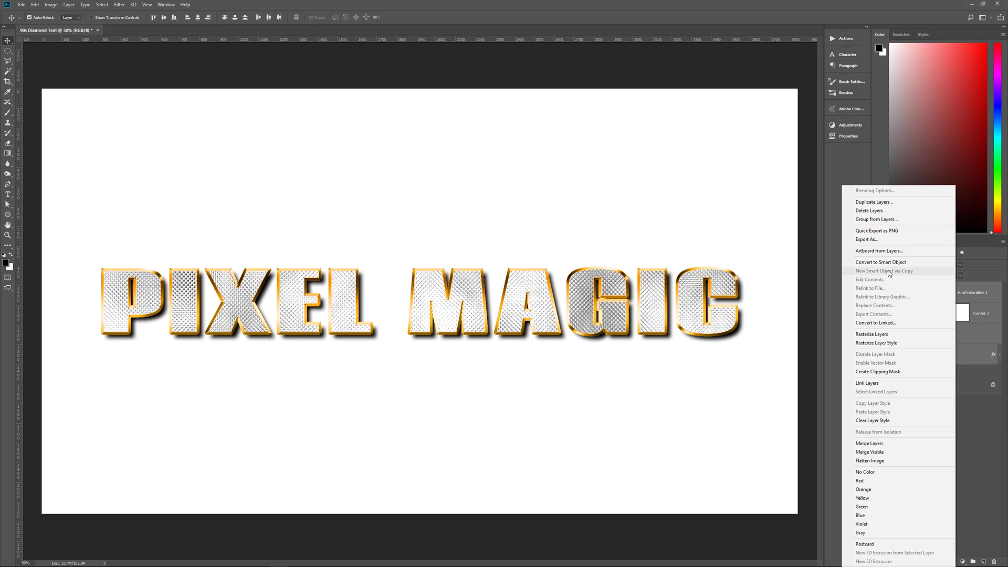
pyautogui.click(902, 263)
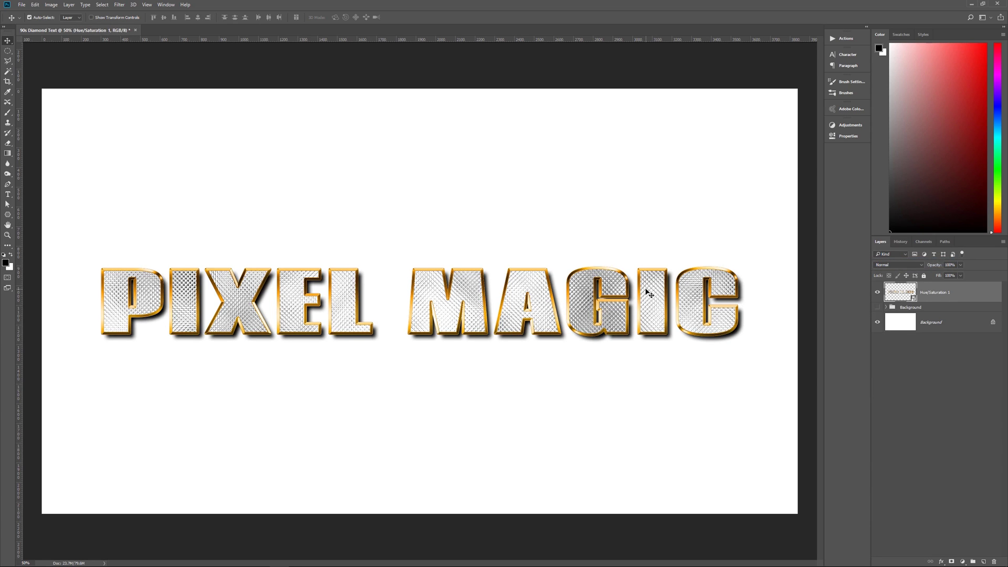
pyautogui.doubleClick(938, 294)
pyautogui.write('Diamond Text')
pyautogui.press('Return')
# Step: Show the Background group with the money image and delete the locked white Background layer
pyautogui.click(877, 307)
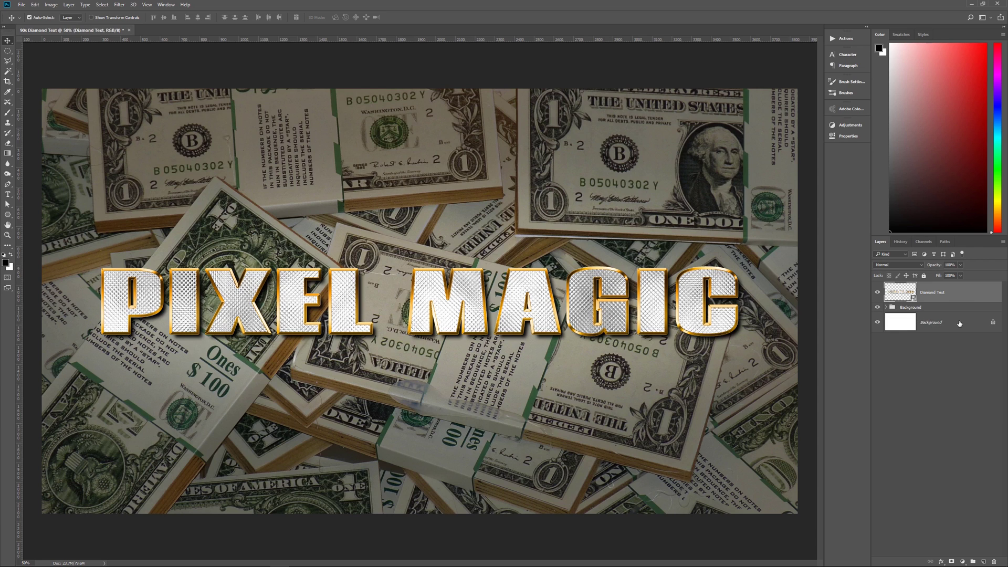
pyautogui.moveTo(959, 324); pyautogui.dragTo(993, 563)
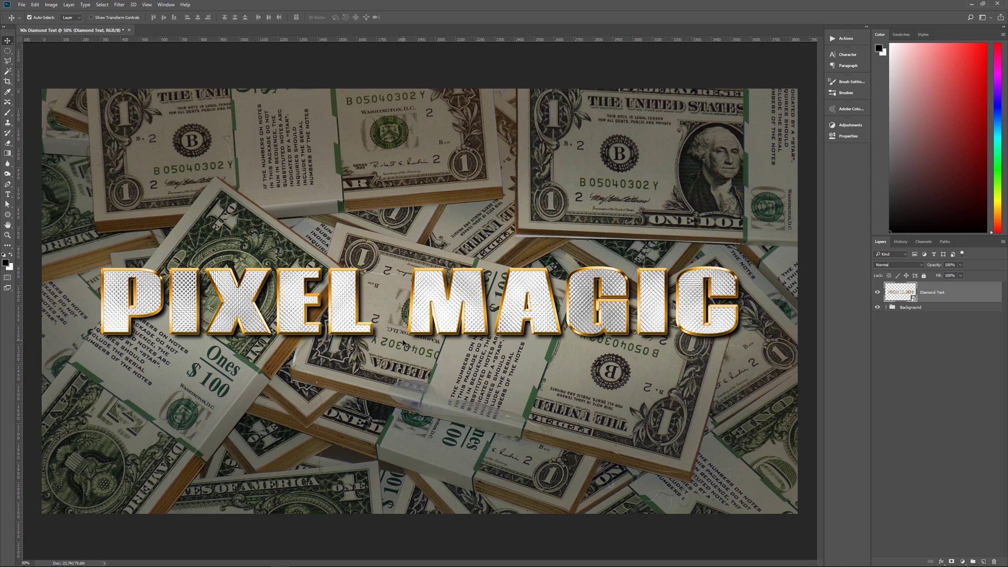
# Step: Activate the Brush tool and add a new layer named "Bling" above the Diamond Text layer
pyautogui.click(7, 112)
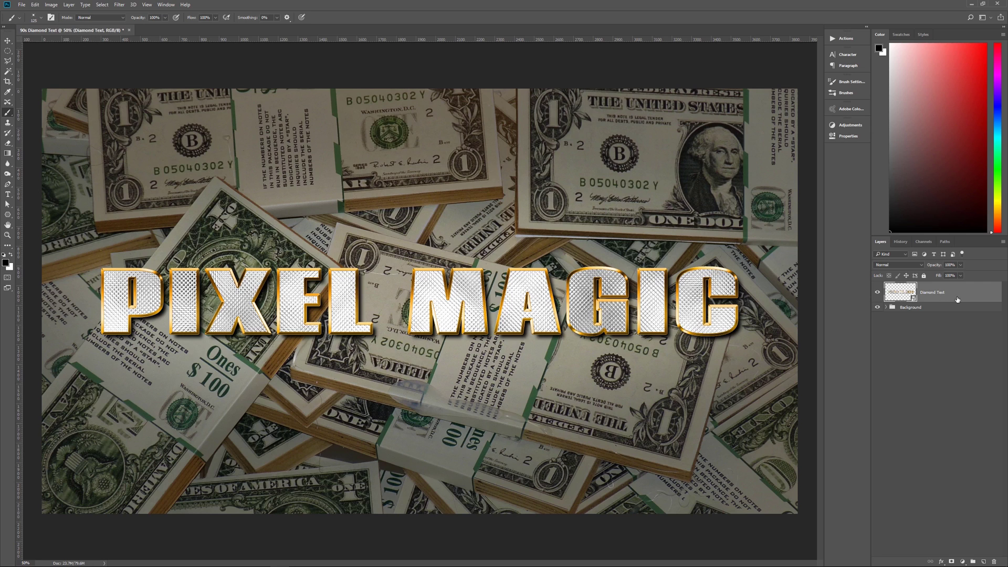
pyautogui.click(983, 561)
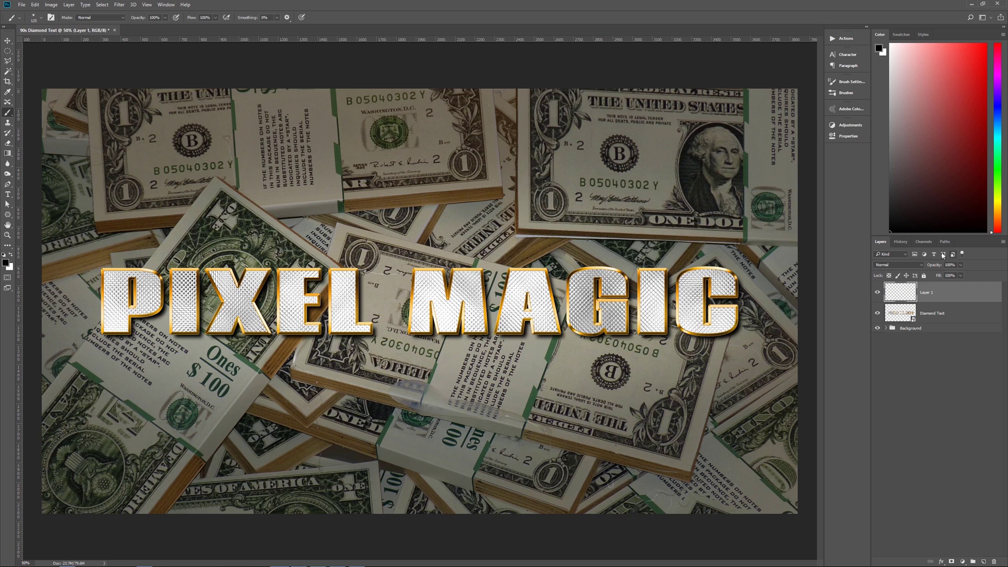
pyautogui.doubleClick(925, 292)
pyautogui.write('Bling')
pyautogui.press('Return')
# Step: Stamp white sparkles with the brush on the corners and edges of several PIXEL MAGIC letters on the Bling layer
pyautogui.click(414, 270)
pyautogui.hotkey('ctrl', 'z')
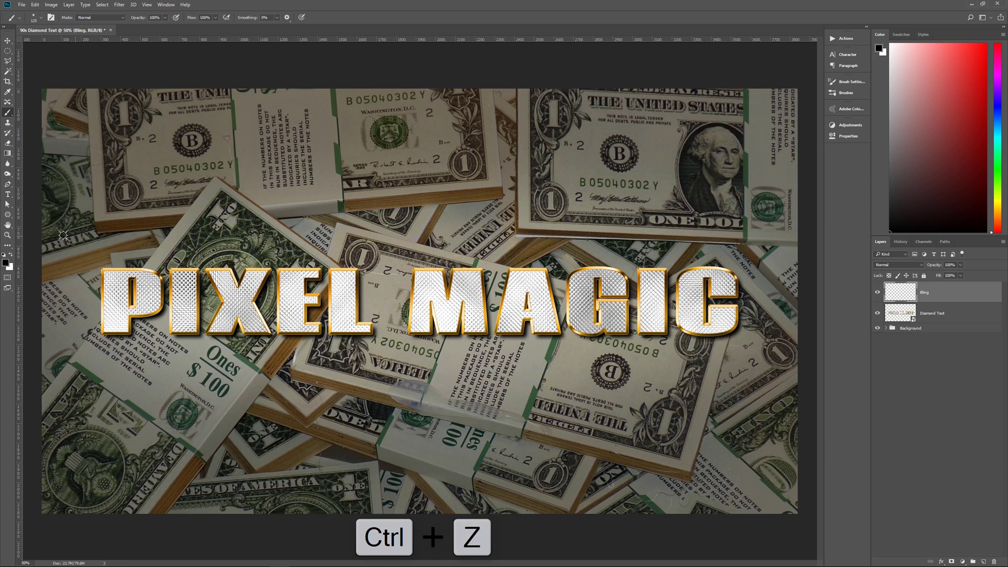
pyautogui.press('x')
pyautogui.click(102, 269)
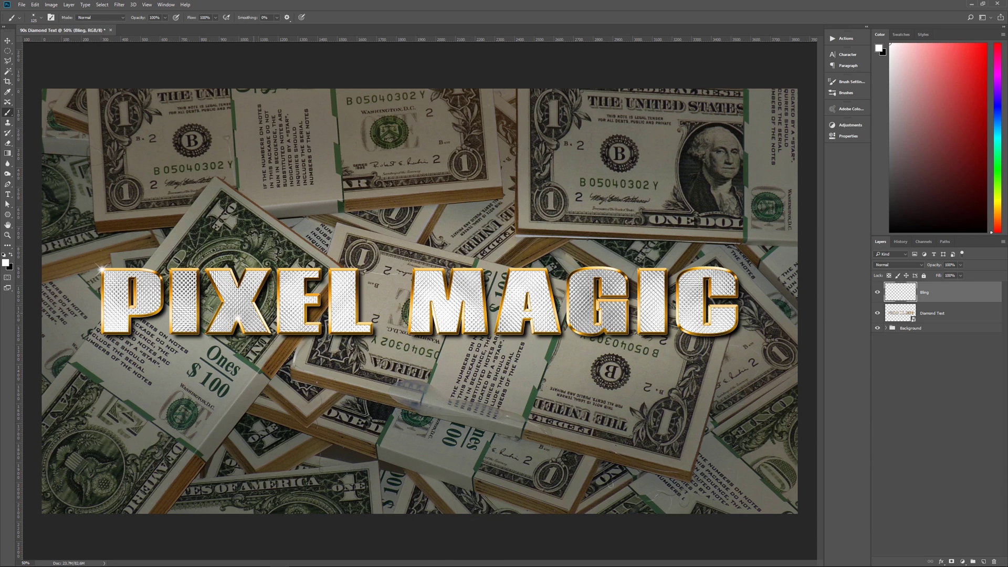
pyautogui.click(286, 272)
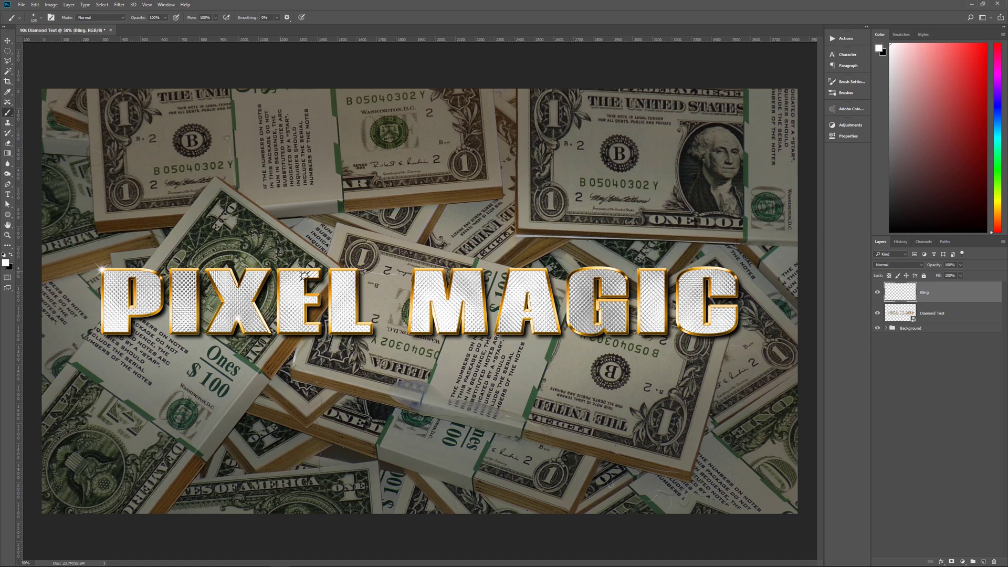
pyautogui.click(304, 275)
pyautogui.click(415, 271)
pyautogui.click(373, 323)
pyautogui.click(512, 270)
pyautogui.click(523, 331)
pyautogui.click(636, 270)
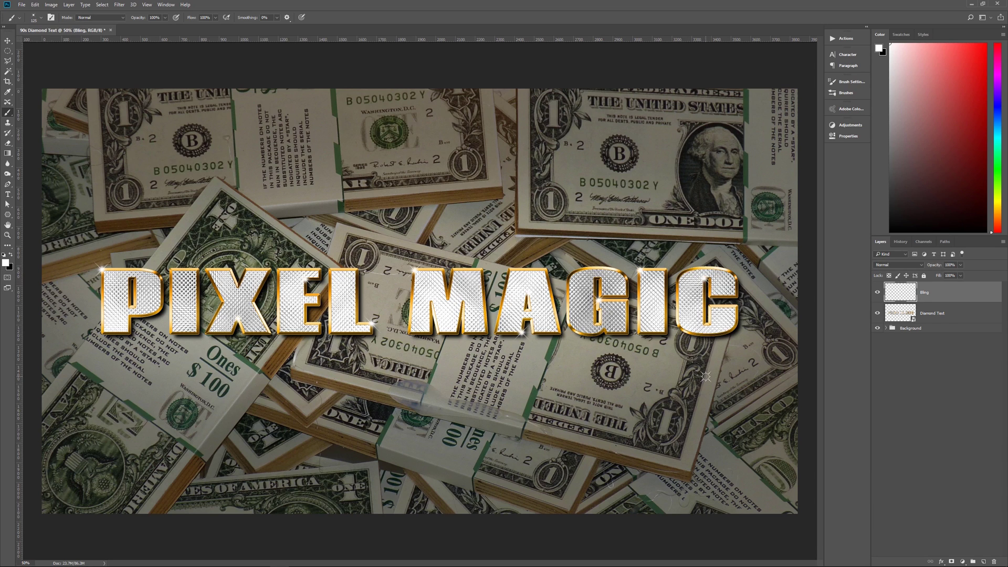
pyautogui.click(713, 322)
pyautogui.click(736, 307)
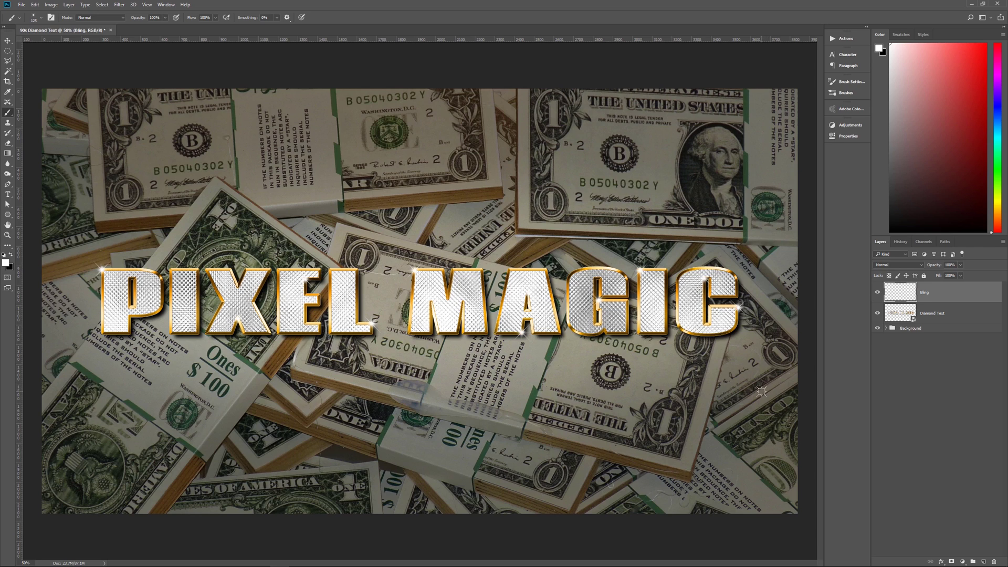